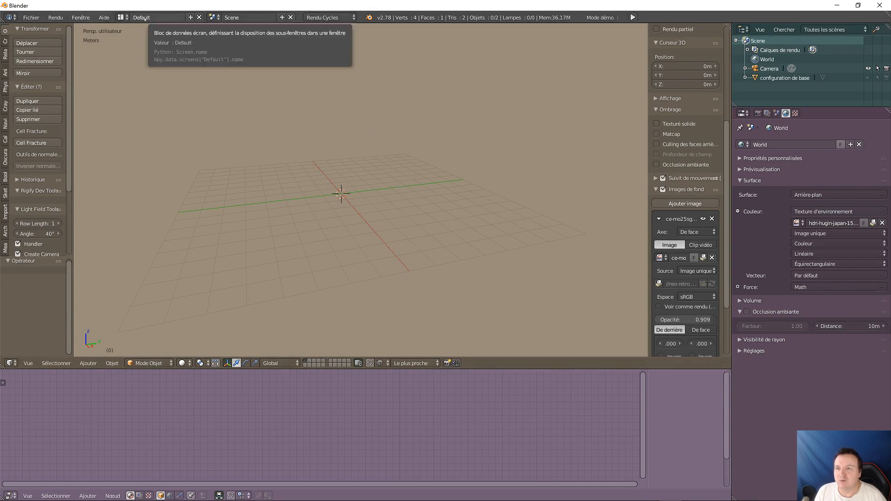
- Switch the screen layout to Video Editing and turn the graph editor into a narrower file browser
{"action": "left_click", "coordinate": [121, 17]}
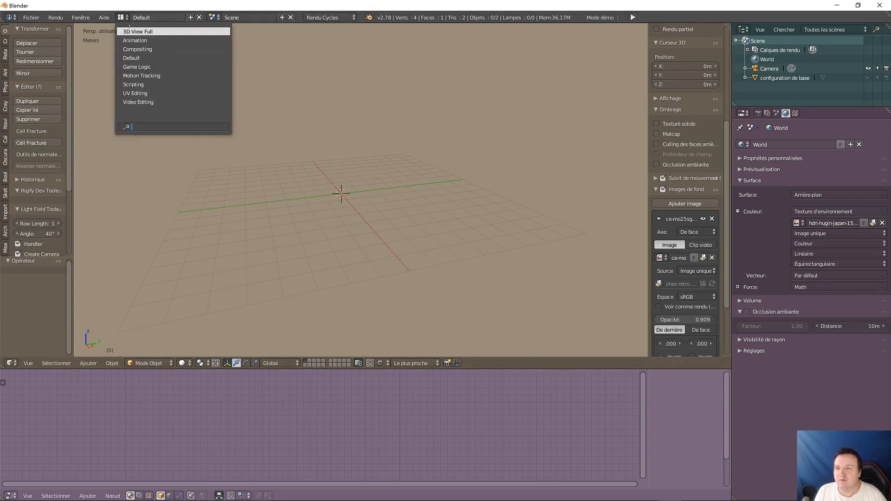
{"action": "left_click", "coordinate": [139, 103]}
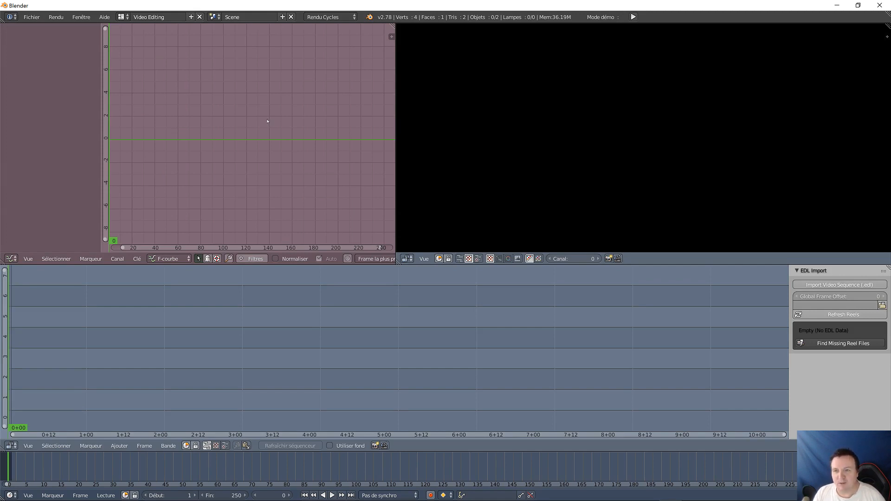
{"action": "left_click", "coordinate": [12, 259]}
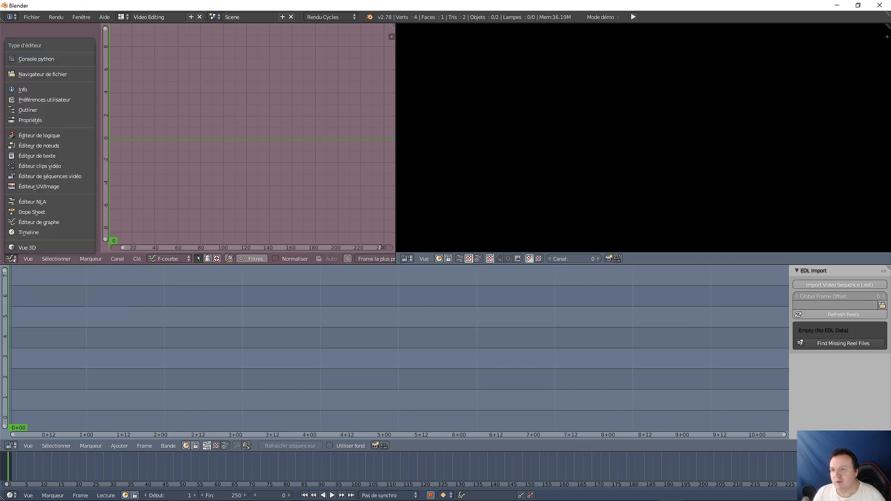
{"action": "left_click", "coordinate": [39, 74]}
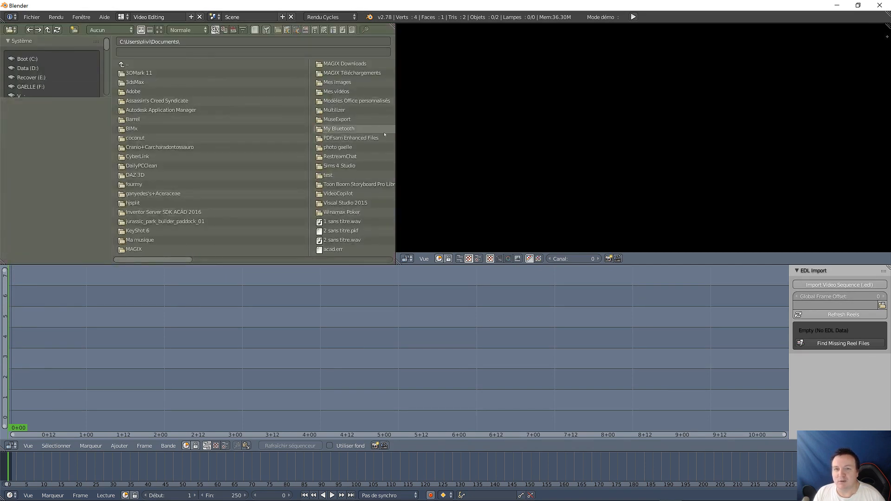
{"action": "left_click_drag", "start_coordinate": [396, 135], "coordinate": [279, 139]}
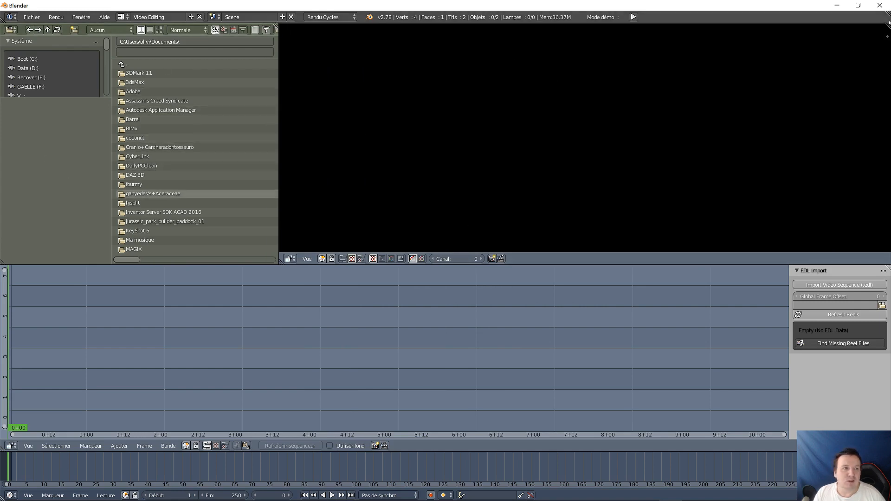
- Split the video preview area in two and turn the half beside the file browser into a Properties editor
{"action": "left_click_drag", "start_coordinate": [887, 26], "coordinate": [542, 68]}
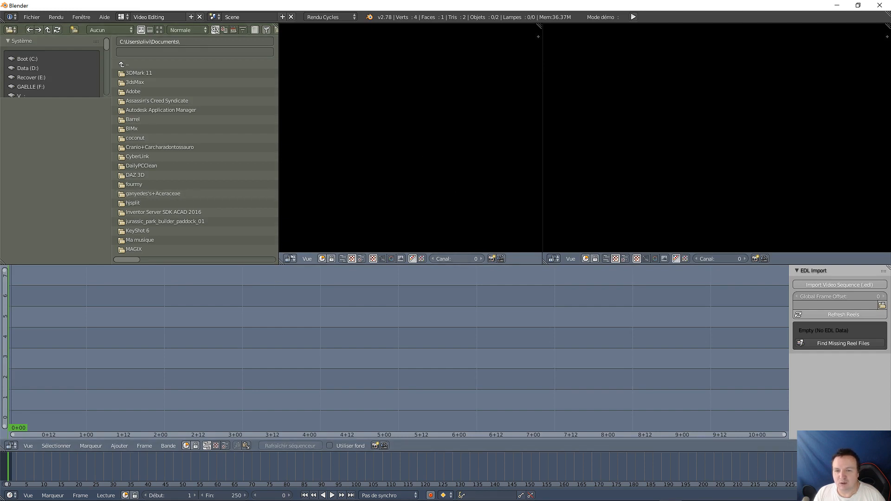
{"action": "left_click", "coordinate": [291, 258]}
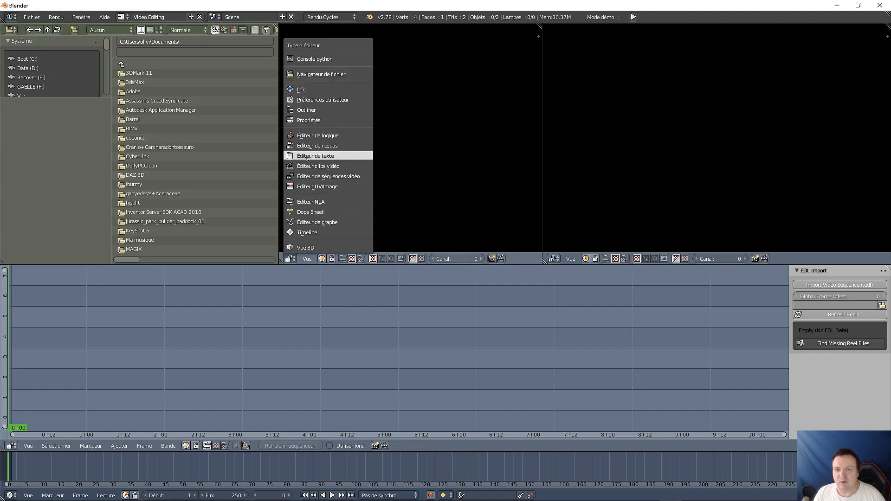
{"action": "left_click", "coordinate": [309, 120]}
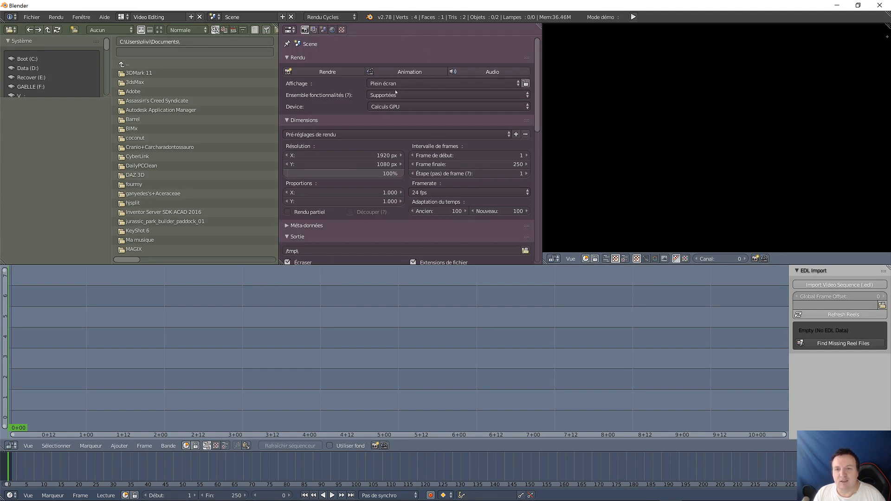
{"action": "scroll", "coordinate": [396, 92], "scroll_direction": "down", "scroll_amount": 9}
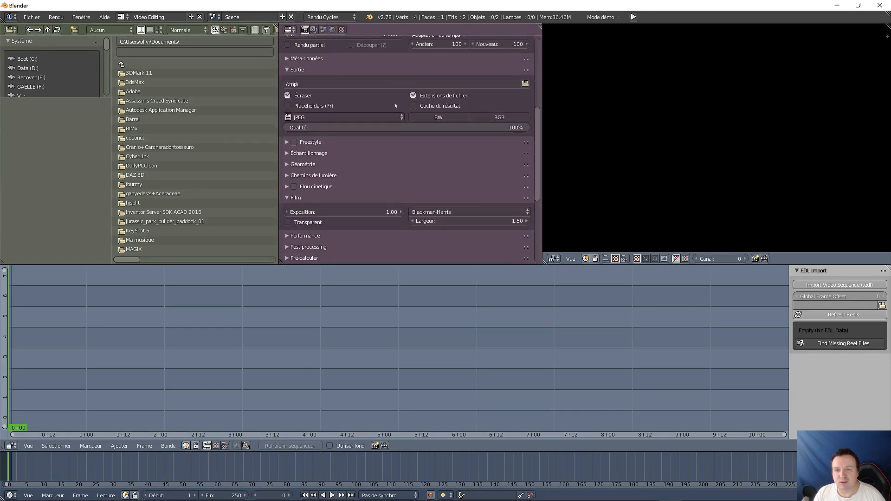
{"action": "scroll", "coordinate": [396, 106], "scroll_direction": "down", "scroll_amount": 7}
{"action": "scroll", "coordinate": [396, 105], "scroll_direction": "up", "scroll_amount": 12}
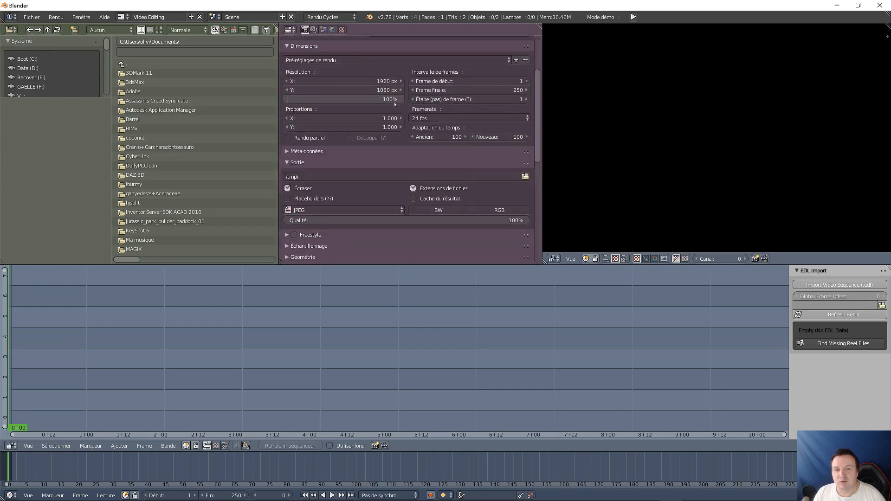
{"action": "scroll", "coordinate": [395, 104], "scroll_direction": "up", "scroll_amount": 4}
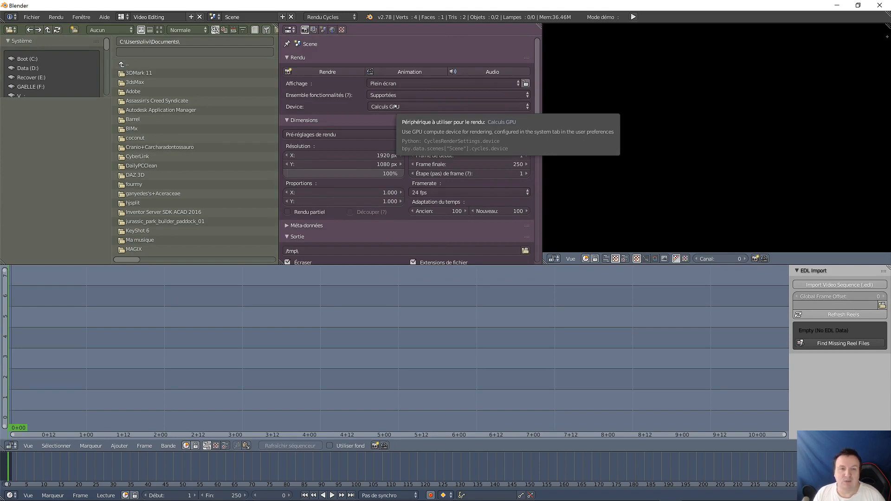
- Turn the remaining video preview area into a UV/Image editor displaying Render Result, fitted to the area
{"action": "left_click", "coordinate": [554, 259]}
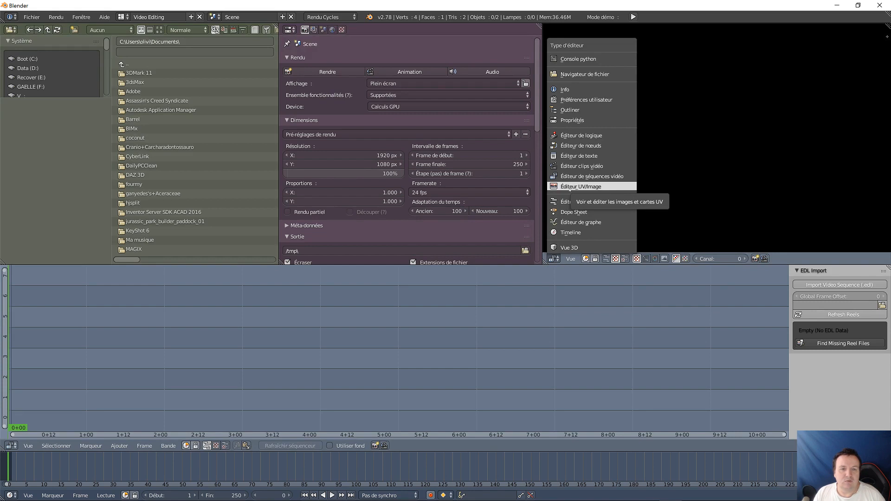
{"action": "left_click", "coordinate": [570, 187]}
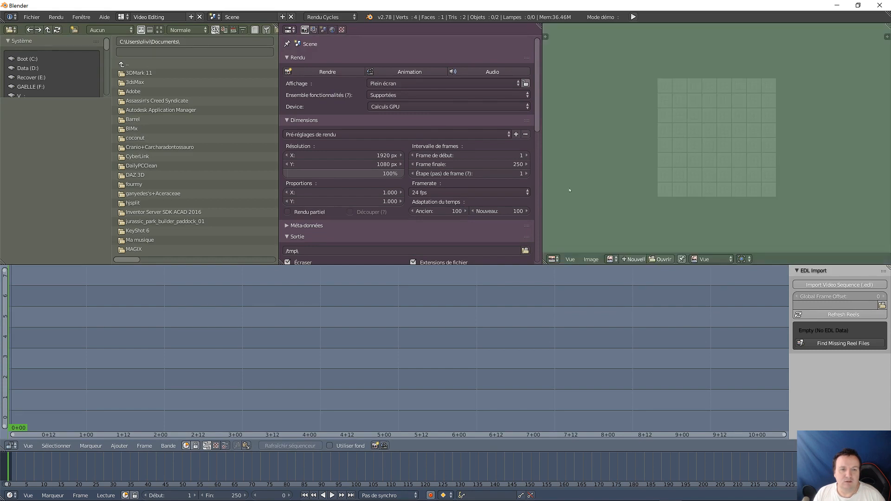
{"action": "left_click", "coordinate": [612, 259]}
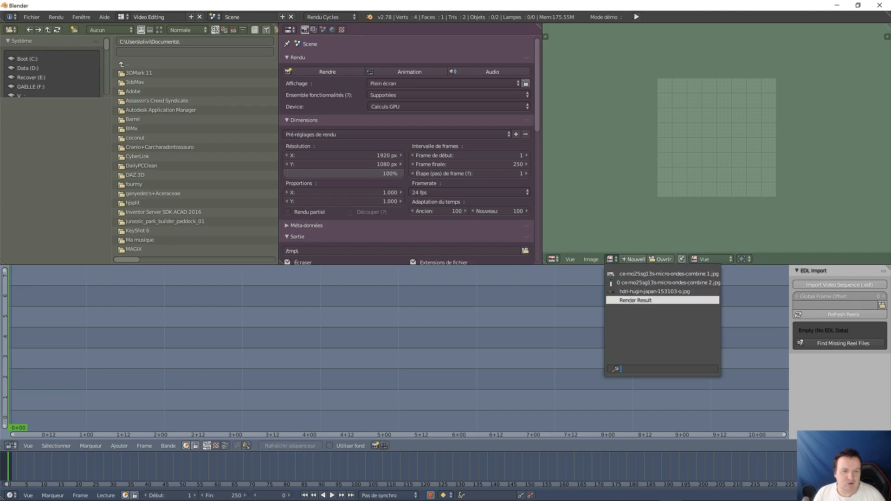
{"action": "left_click", "coordinate": [631, 301]}
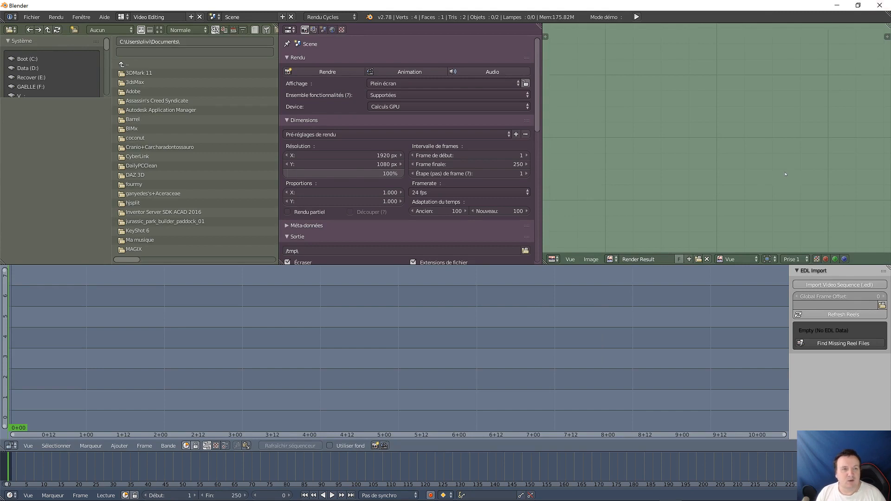
{"action": "key", "text": "F12"}
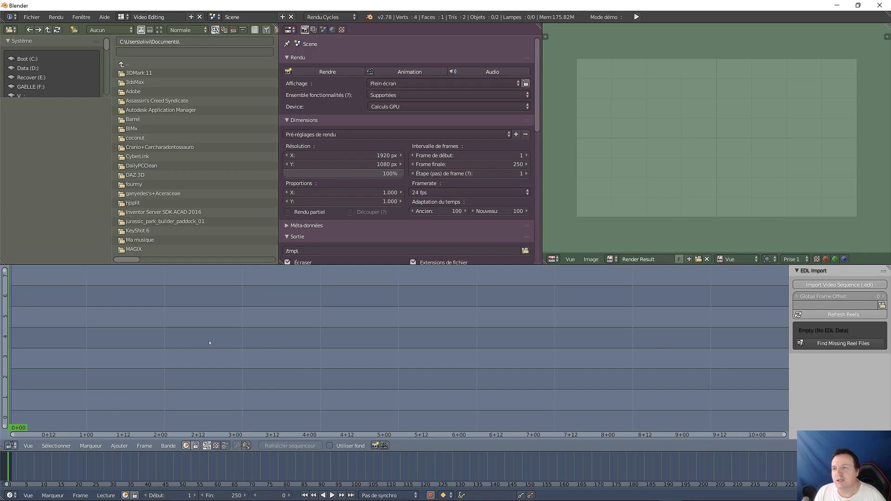
- Browse to the Videos folder of the user's profile on the Boot (C:) drive
{"action": "left_click", "coordinate": [29, 69]}
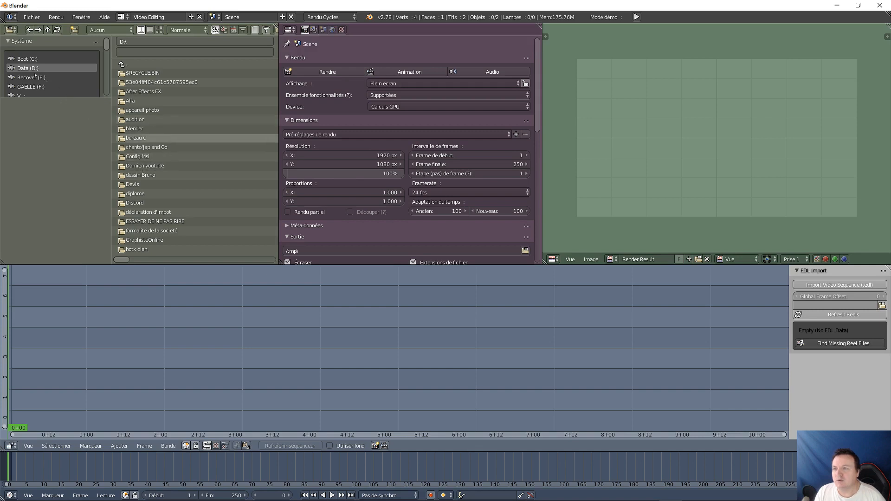
{"action": "left_click", "coordinate": [20, 59]}
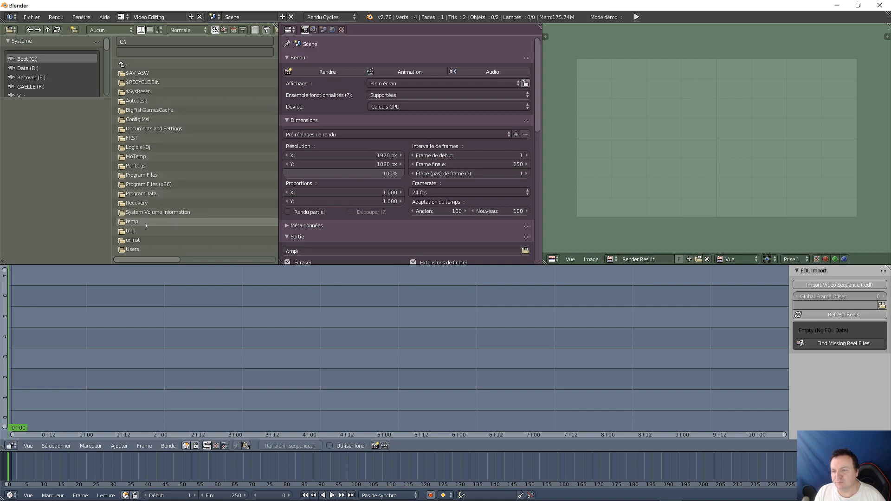
{"action": "left_click", "coordinate": [134, 249]}
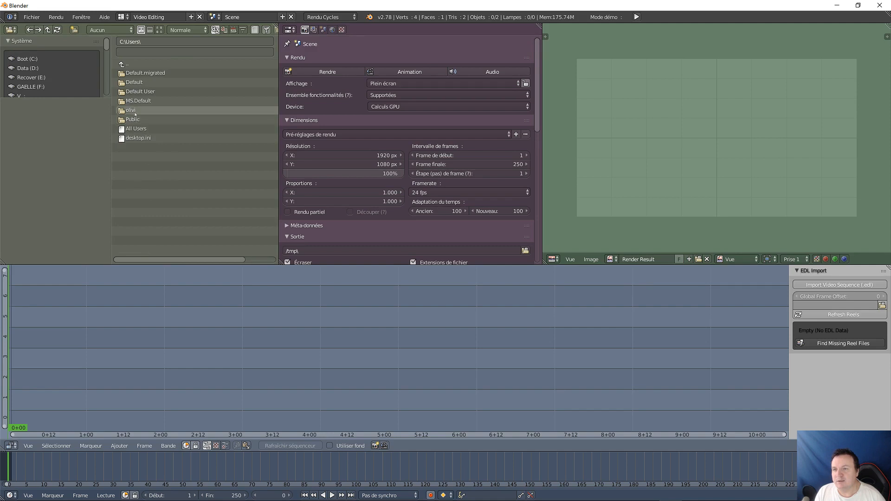
{"action": "left_click", "coordinate": [135, 112]}
{"action": "left_click", "coordinate": [134, 73]}
{"action": "left_click", "coordinate": [128, 64]}
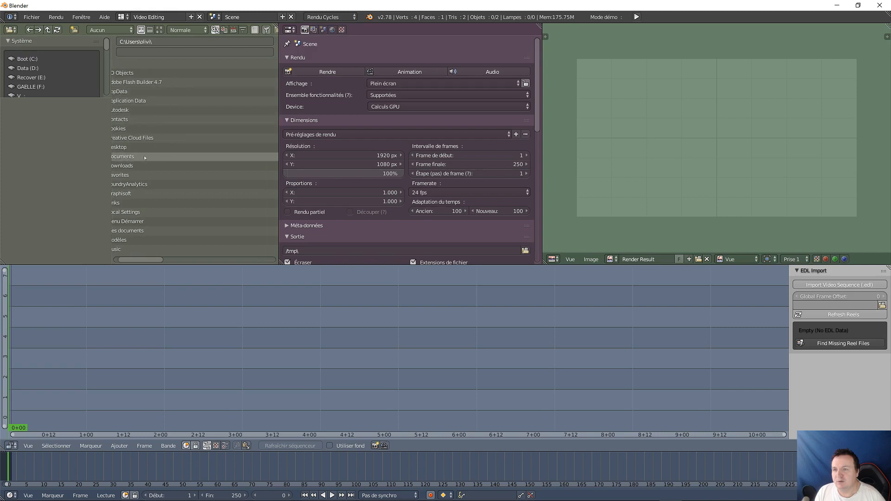
{"action": "scroll", "coordinate": [146, 159], "scroll_direction": "down", "scroll_amount": 5}
{"action": "scroll", "coordinate": [148, 161], "scroll_direction": "down", "scroll_amount": 3}
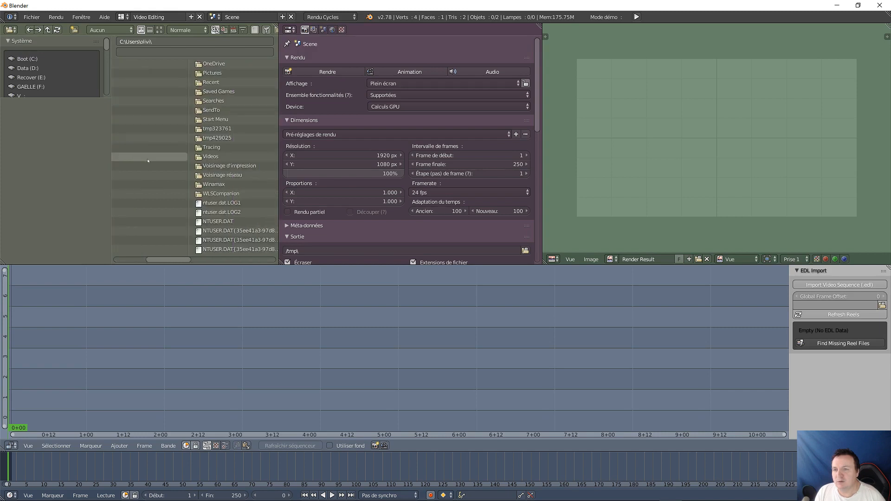
{"action": "left_click", "coordinate": [222, 158]}
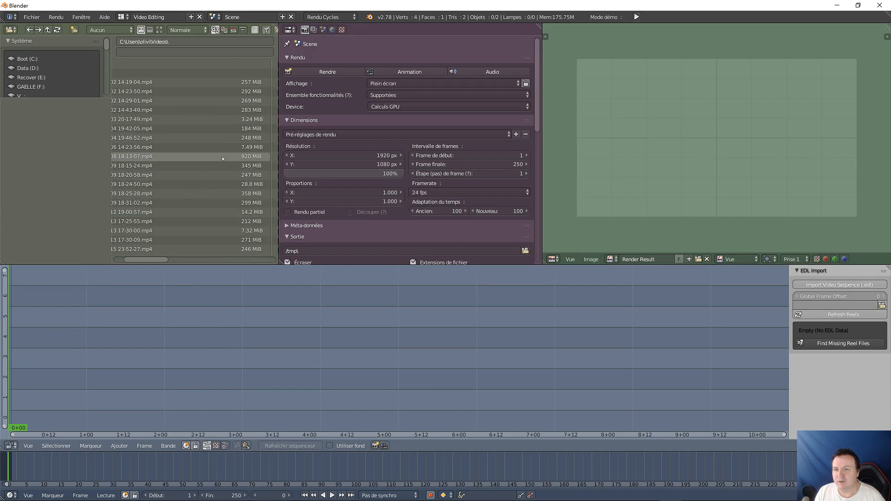
{"action": "left_click_drag", "start_coordinate": [167, 261], "coordinate": [149, 260]}
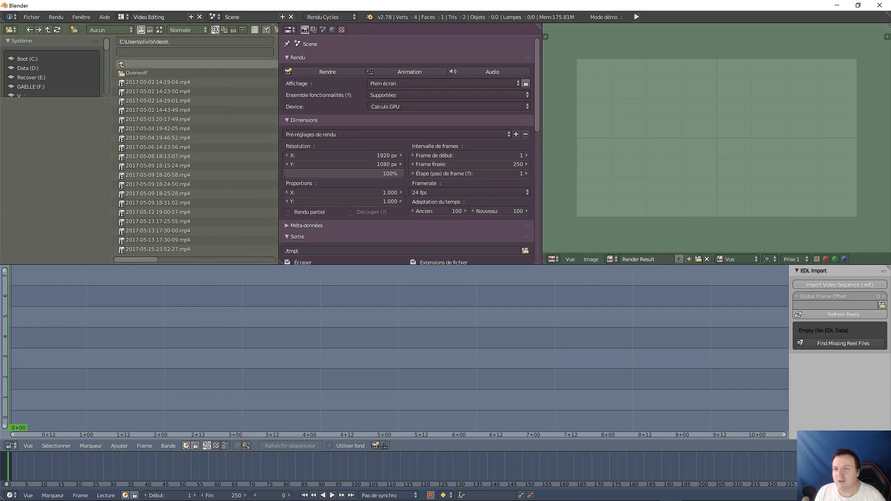
- Display the files as thumbnails and look through the video clips in the Videos folder
{"action": "left_click", "coordinate": [159, 29]}
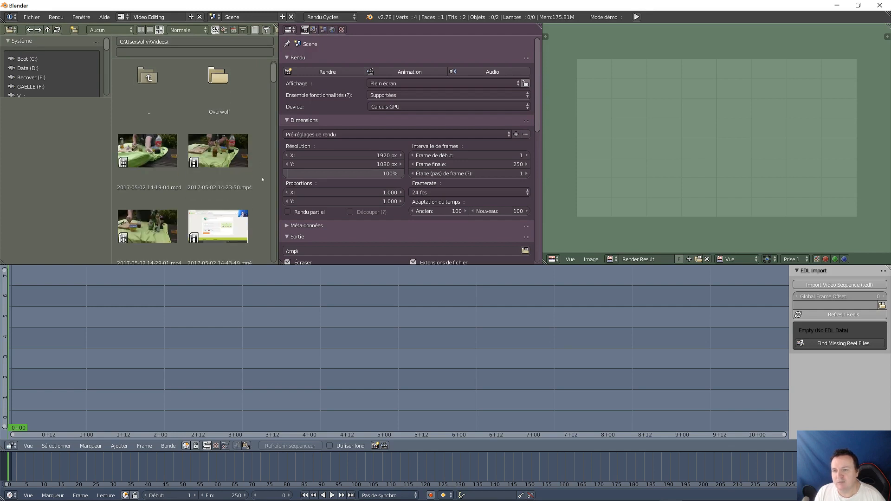
{"action": "scroll", "coordinate": [262, 179], "scroll_direction": "down", "scroll_amount": 3}
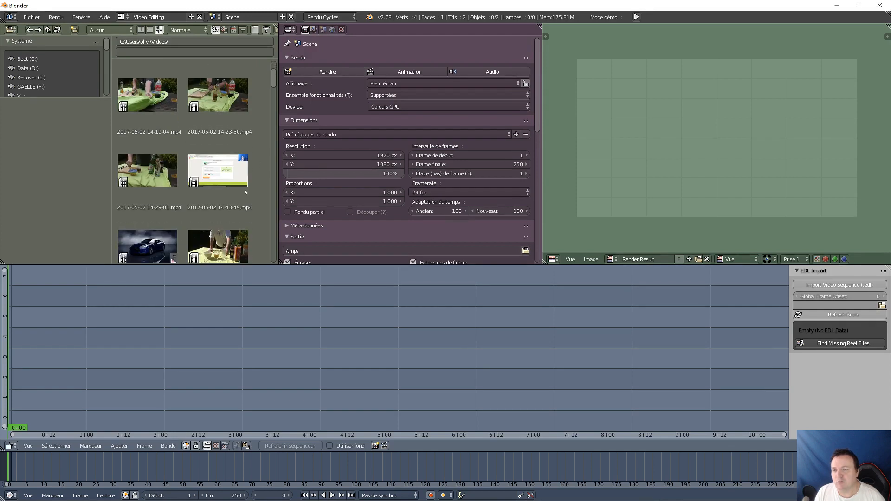
{"action": "scroll", "coordinate": [274, 79], "scroll_direction": "down", "scroll_amount": 2}
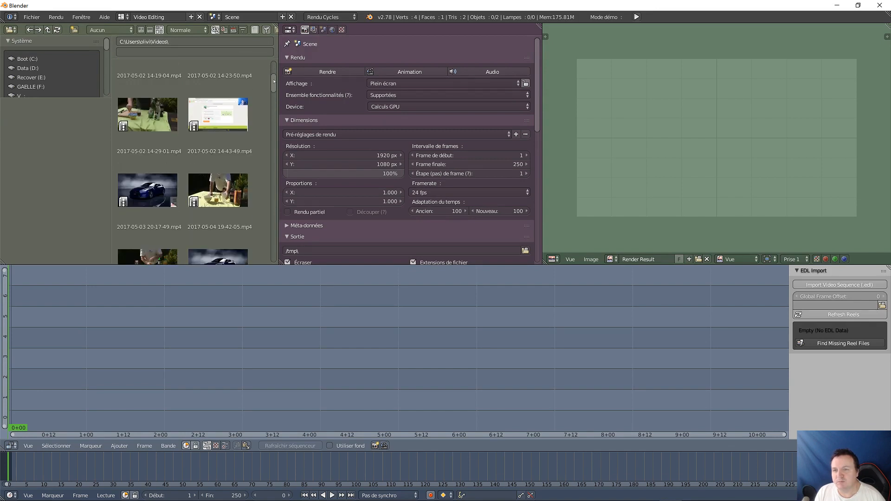
{"action": "scroll", "coordinate": [272, 89], "scroll_direction": "down", "scroll_amount": 1}
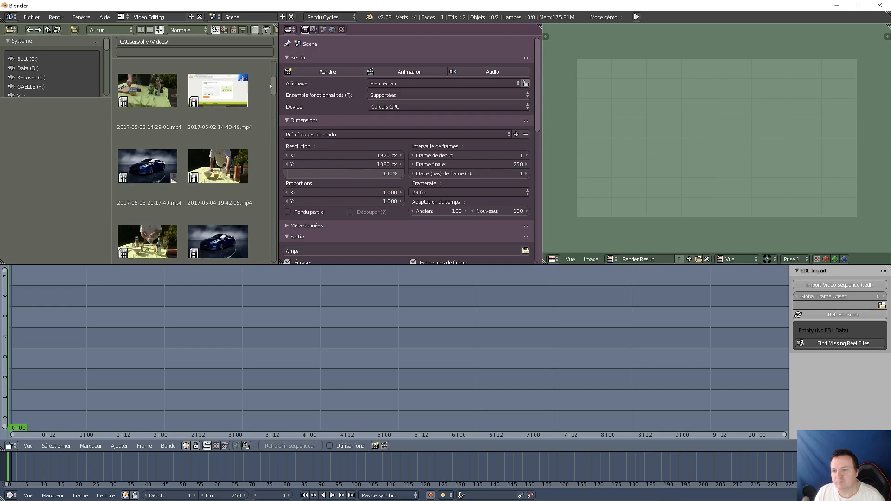
{"action": "scroll", "coordinate": [270, 88], "scroll_direction": "up", "scroll_amount": 5}
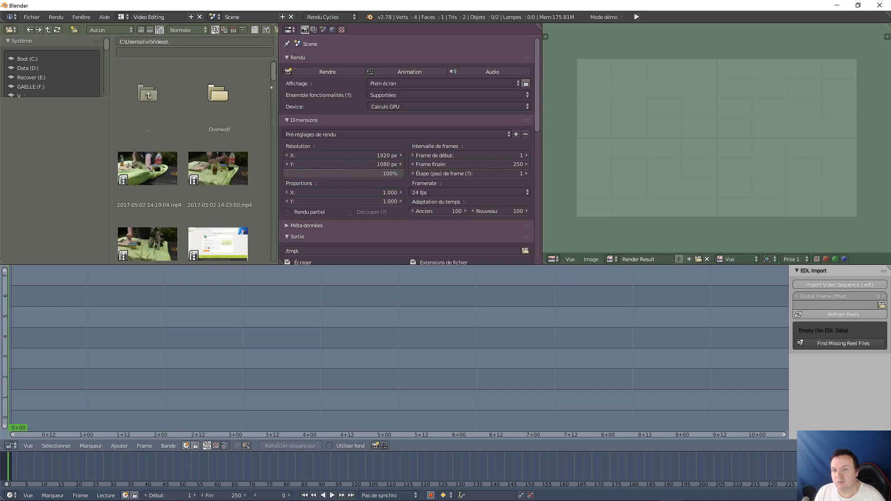
{"action": "scroll", "coordinate": [274, 76], "scroll_direction": "down", "scroll_amount": 1}
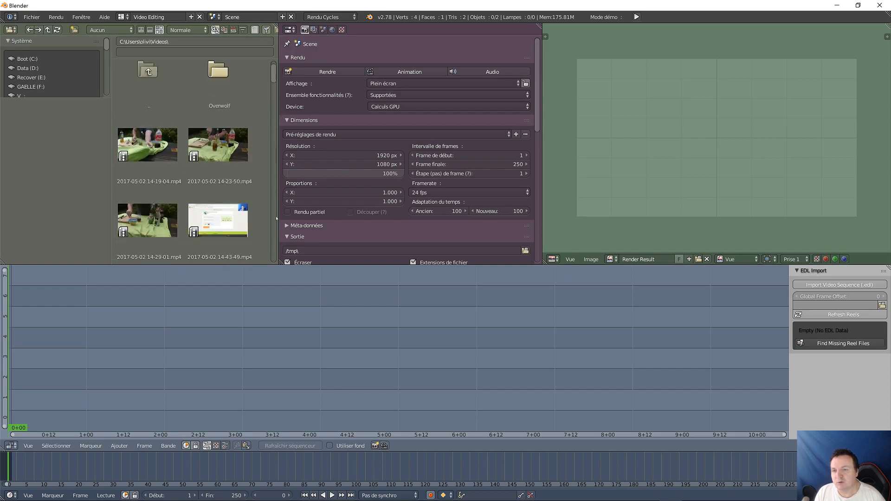
{"action": "scroll", "coordinate": [276, 219], "scroll_direction": "down", "scroll_amount": 3}
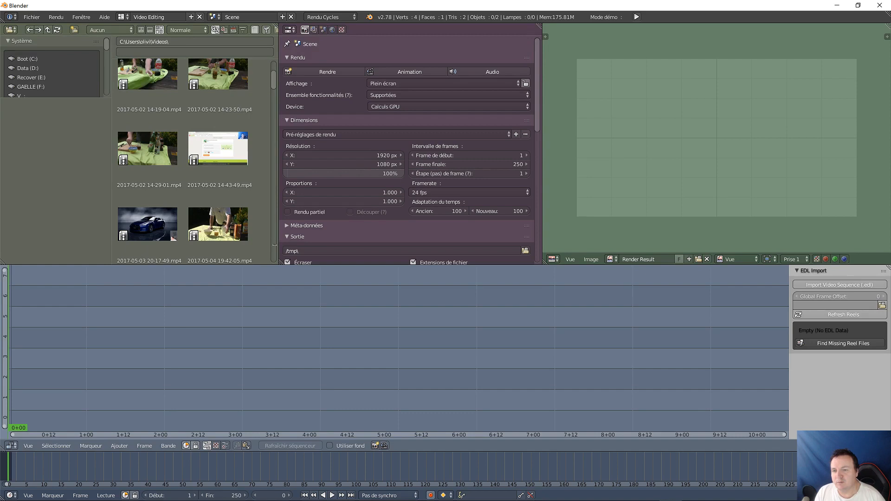
{"action": "scroll", "coordinate": [275, 244], "scroll_direction": "down", "scroll_amount": 10}
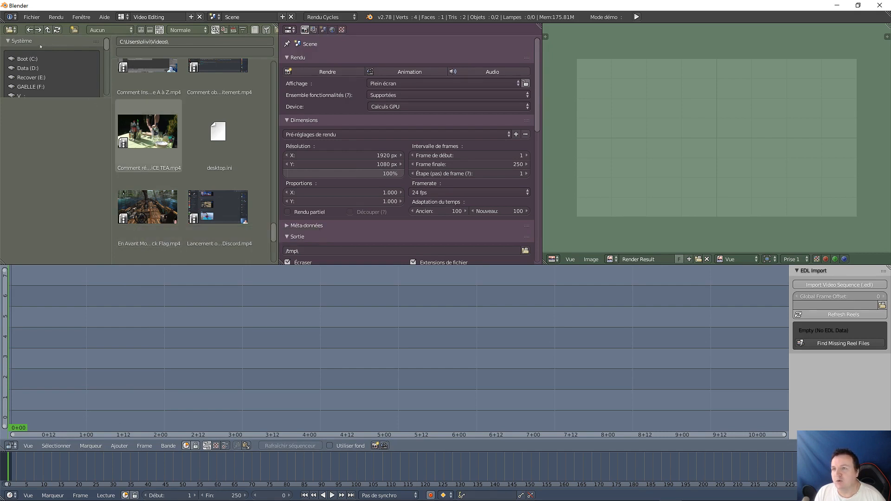
- Browse to the présentation folder inside the blender folder on the Data (D:) drive
{"action": "left_click", "coordinate": [34, 68]}
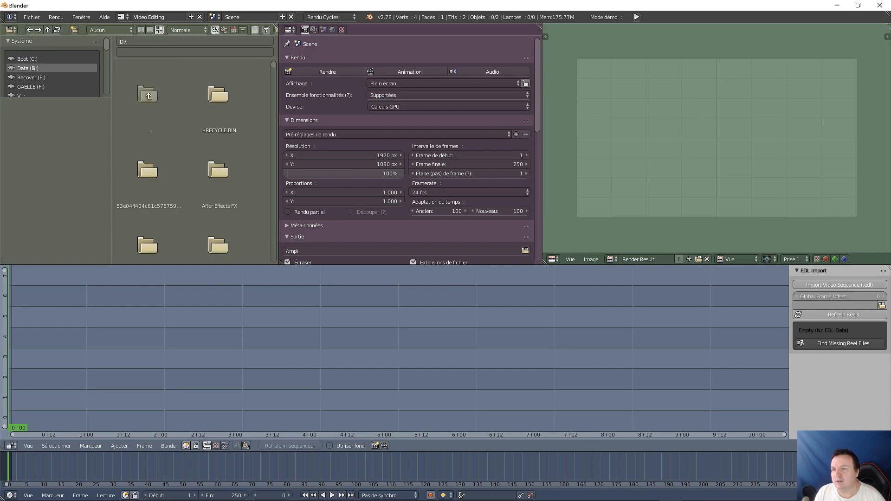
{"action": "scroll", "coordinate": [202, 140], "scroll_direction": "down", "scroll_amount": 5}
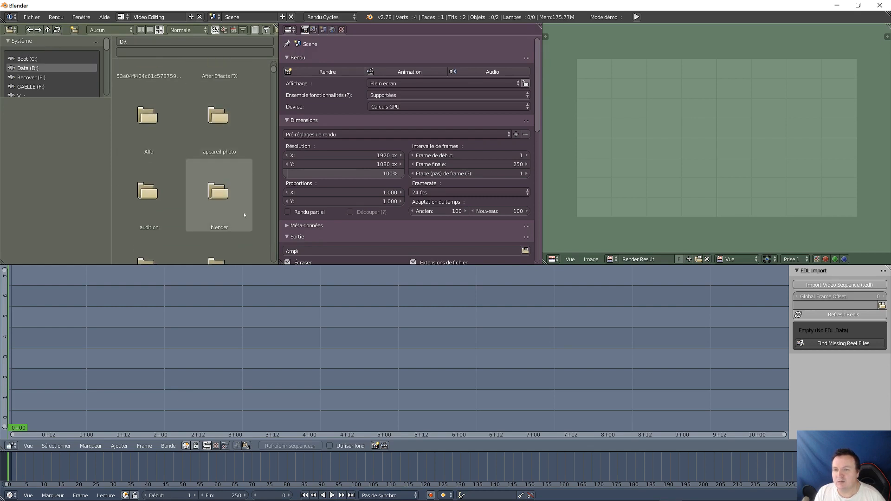
{"action": "left_click", "coordinate": [218, 192]}
{"action": "left_click", "coordinate": [232, 204]}
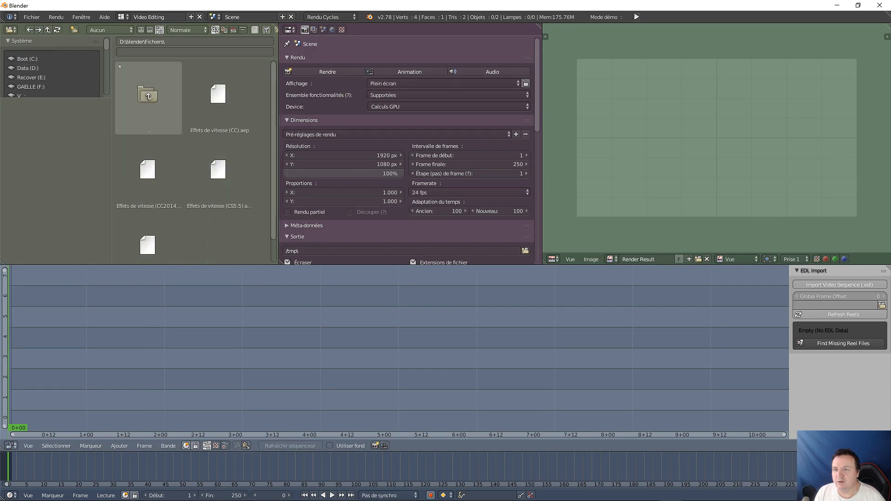
{"action": "left_click", "coordinate": [156, 97]}
{"action": "scroll", "coordinate": [203, 164], "scroll_direction": "down", "scroll_amount": 7}
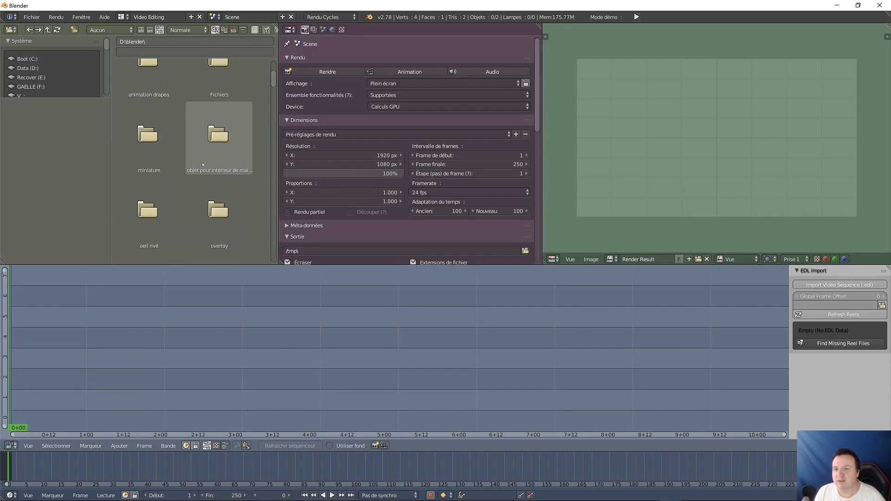
{"action": "scroll", "coordinate": [202, 164], "scroll_direction": "down", "scroll_amount": 3}
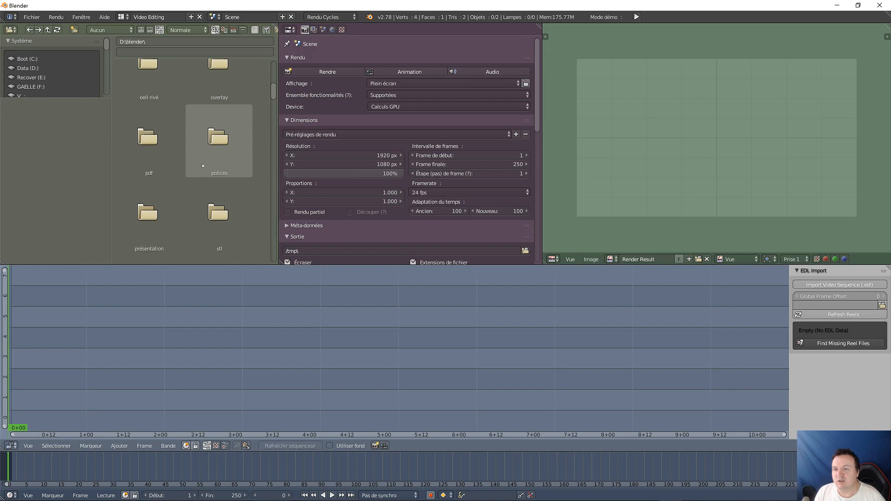
{"action": "left_click", "coordinate": [147, 195]}
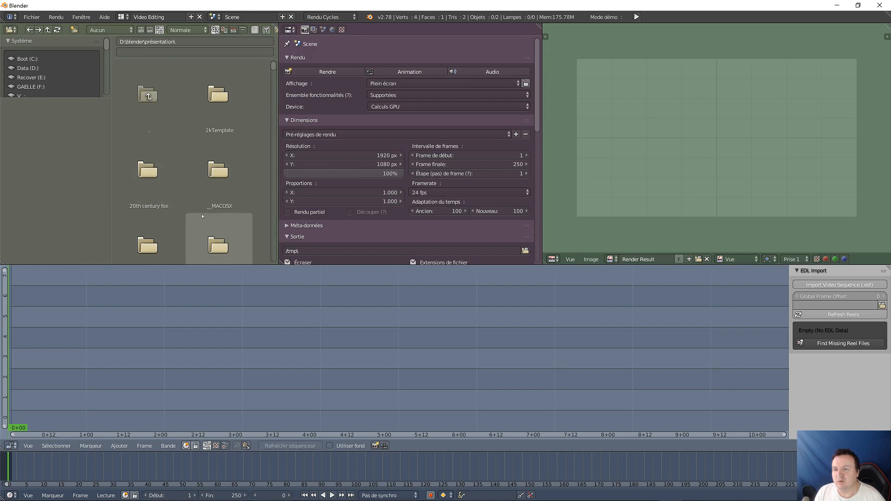
- Find and open the FREE Epic Sync Blender Intro Template folder inside the présentation folder
{"action": "scroll", "coordinate": [177, 190], "scroll_direction": "down", "scroll_amount": 2}
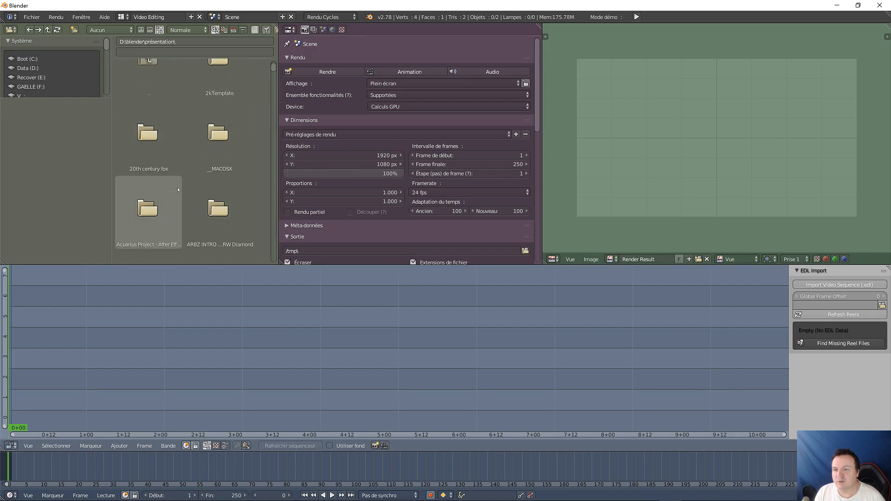
{"action": "scroll", "coordinate": [178, 190], "scroll_direction": "down", "scroll_amount": 3}
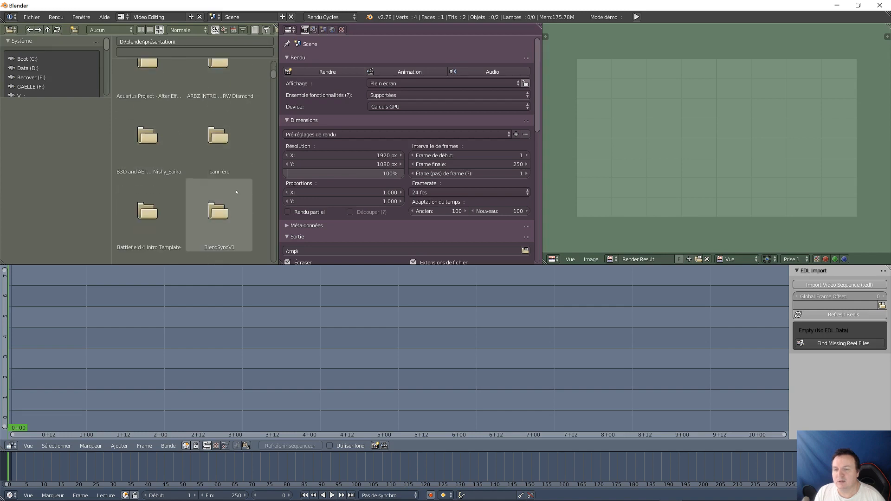
{"action": "scroll", "coordinate": [219, 186], "scroll_direction": "down", "scroll_amount": 3}
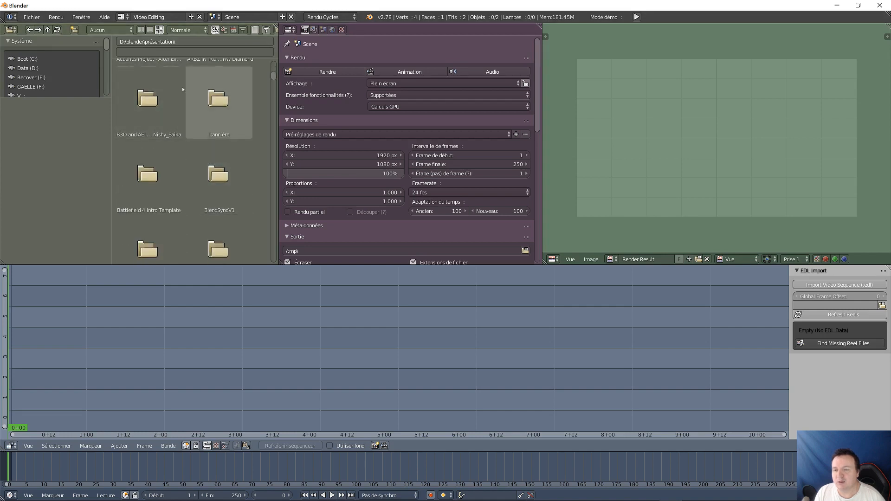
{"action": "scroll", "coordinate": [218, 139], "scroll_direction": "down", "scroll_amount": 5}
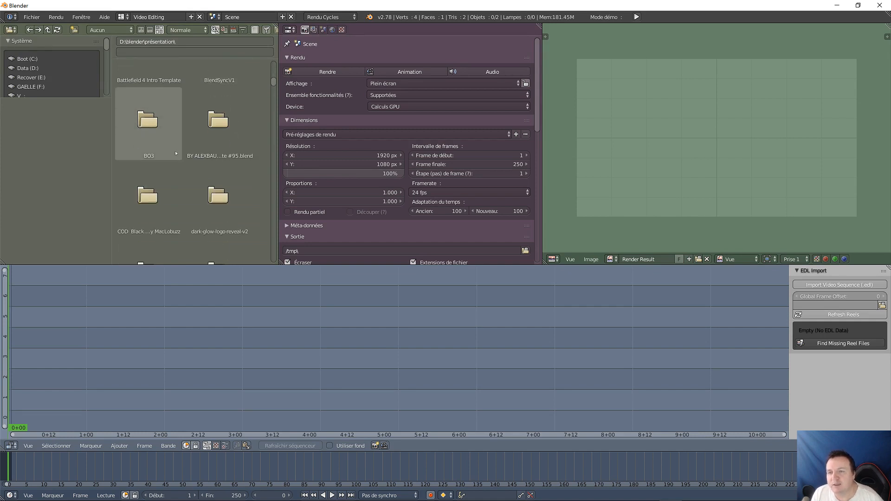
{"action": "scroll", "coordinate": [176, 153], "scroll_direction": "down", "scroll_amount": 3}
{"action": "scroll", "coordinate": [176, 153], "scroll_direction": "down", "scroll_amount": 4}
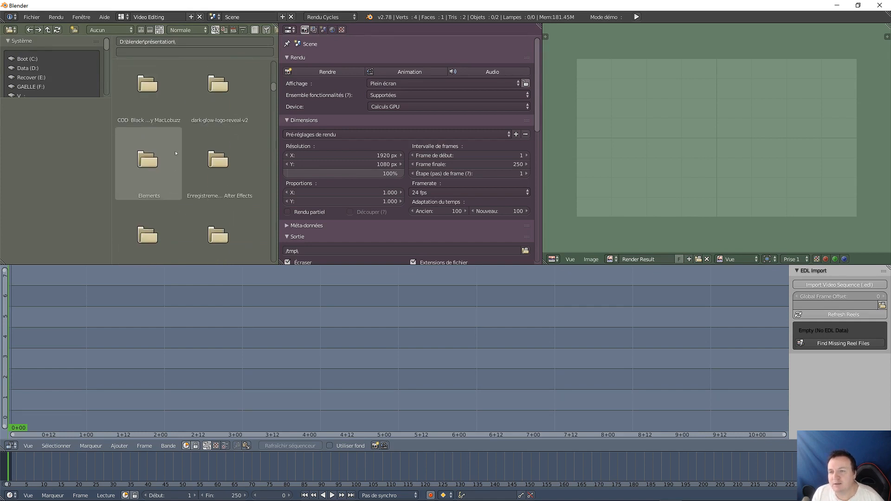
{"action": "scroll", "coordinate": [175, 153], "scroll_direction": "down", "scroll_amount": 2}
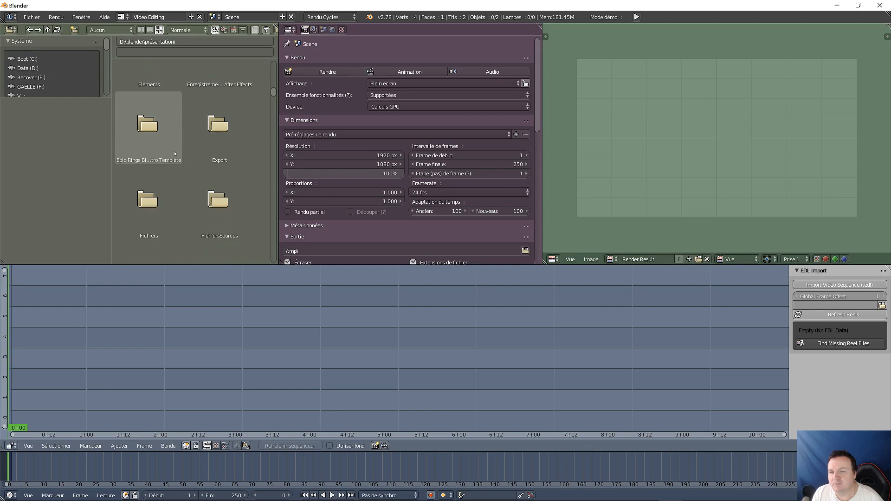
{"action": "scroll", "coordinate": [175, 154], "scroll_direction": "down", "scroll_amount": 3}
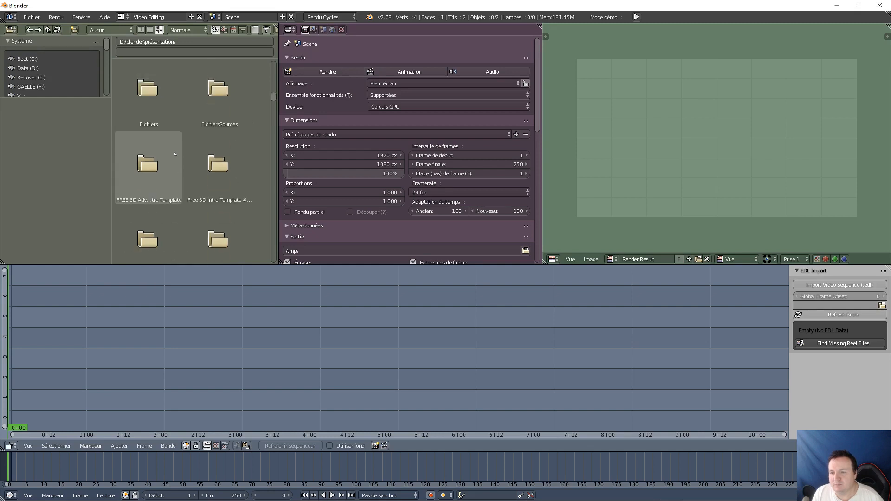
{"action": "scroll", "coordinate": [175, 154], "scroll_direction": "down", "scroll_amount": 3}
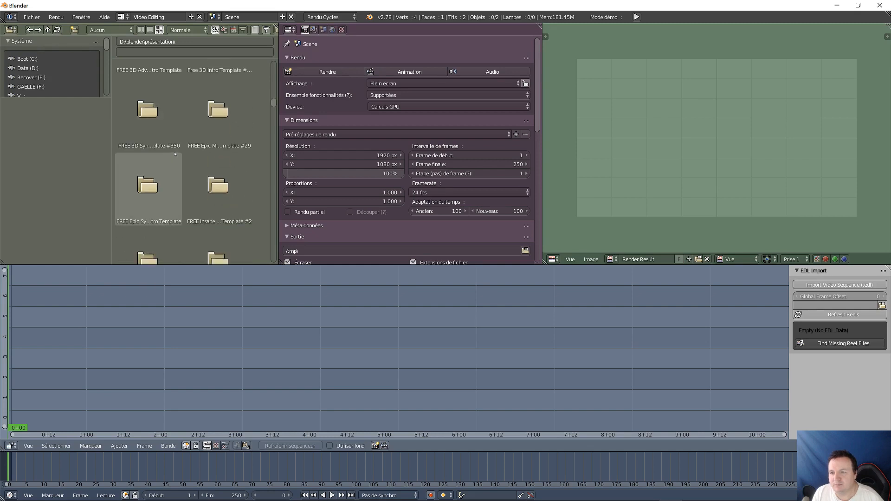
{"action": "scroll", "coordinate": [175, 154], "scroll_direction": "down", "scroll_amount": 2}
{"action": "double_click", "coordinate": [154, 145]}
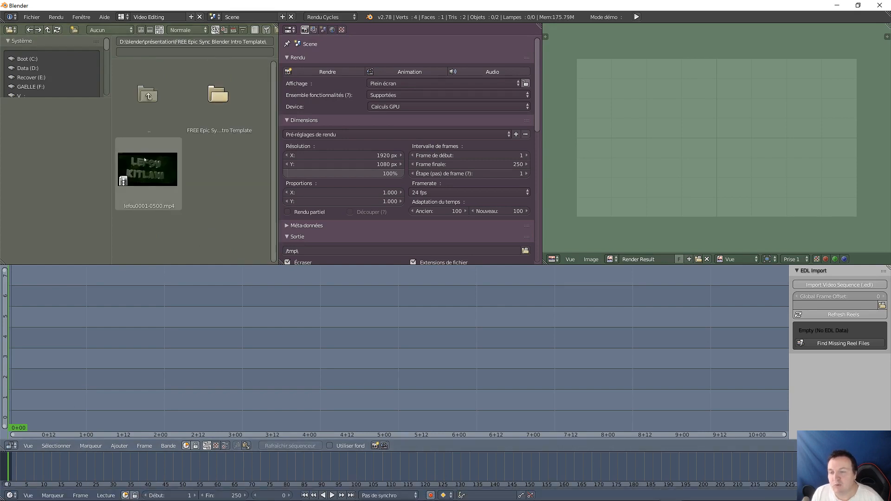
- Add lefou0001-0500.mp4 to the sequencer starting at frame 0 on channels 1 and 2, and briefly play the timeline
{"action": "left_click_drag", "start_coordinate": [155, 169], "coordinate": [232, 346]}
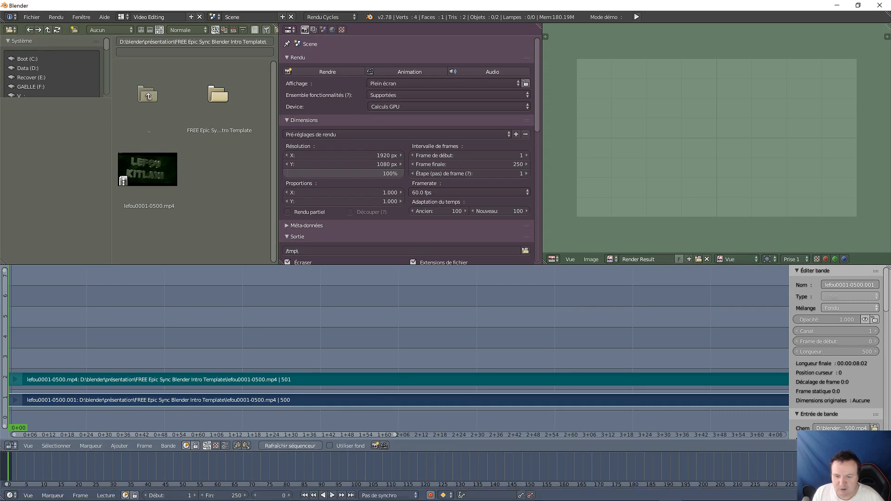
{"action": "left_click", "coordinate": [332, 496]}
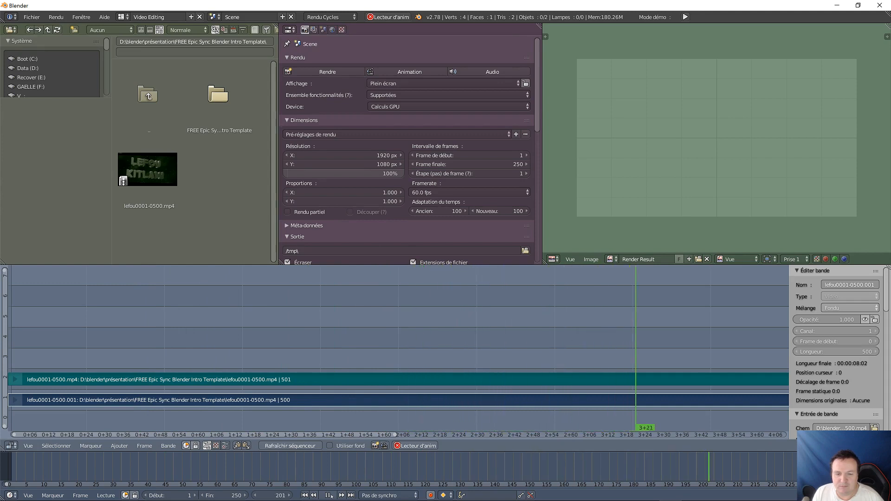
{"action": "left_click", "coordinate": [329, 496]}
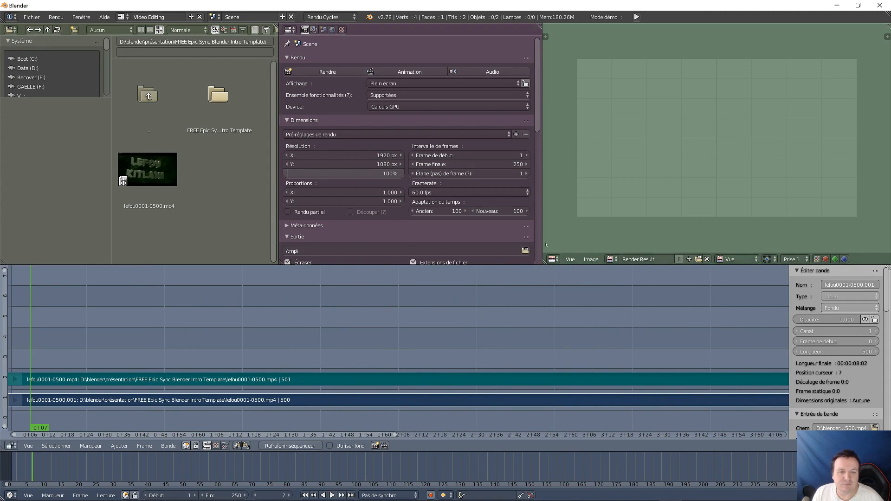
- Turn the UV/Image editor area into a Video Sequence Editor preview and play the clip in it
{"action": "left_click", "coordinate": [553, 259]}
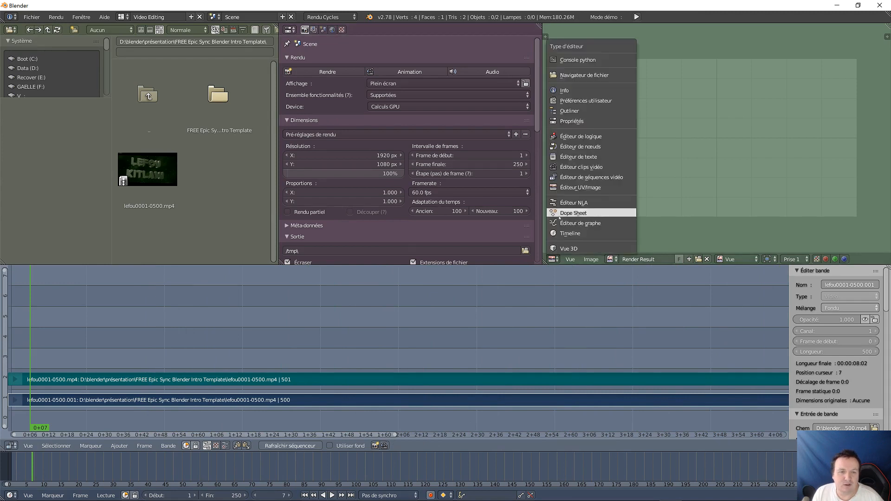
{"action": "left_click", "coordinate": [557, 178]}
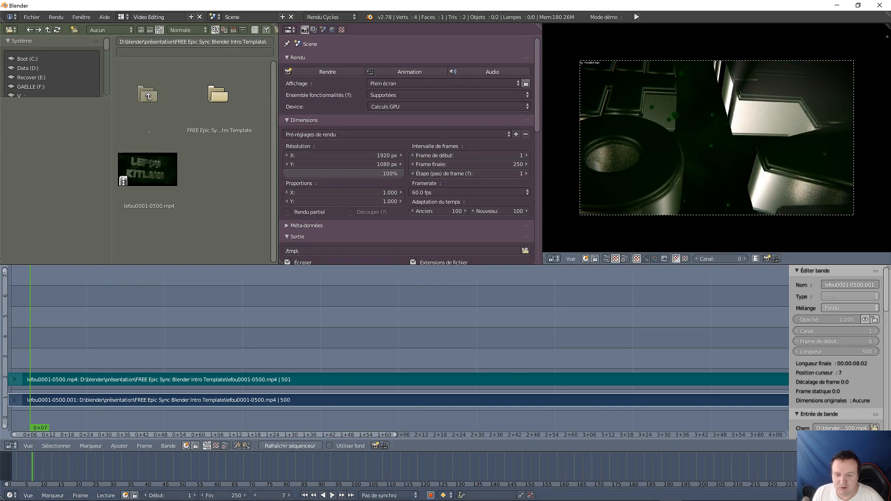
{"action": "left_click", "coordinate": [331, 495]}
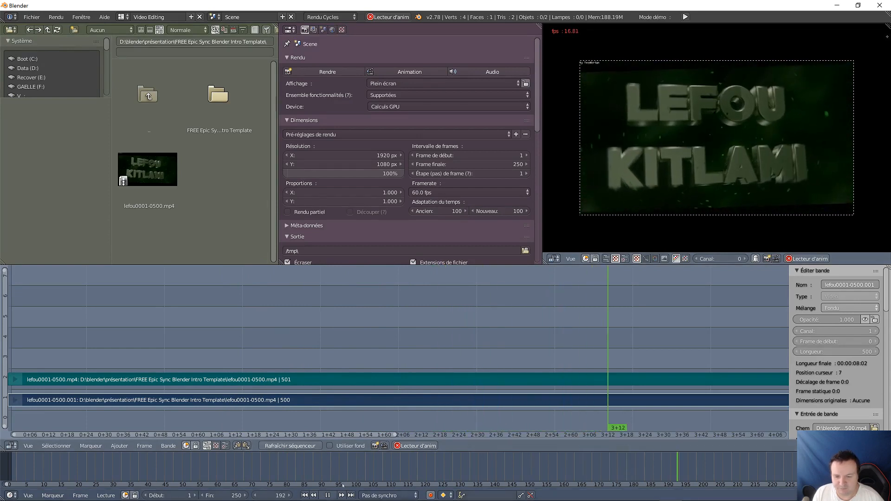
{"action": "left_click", "coordinate": [328, 496]}
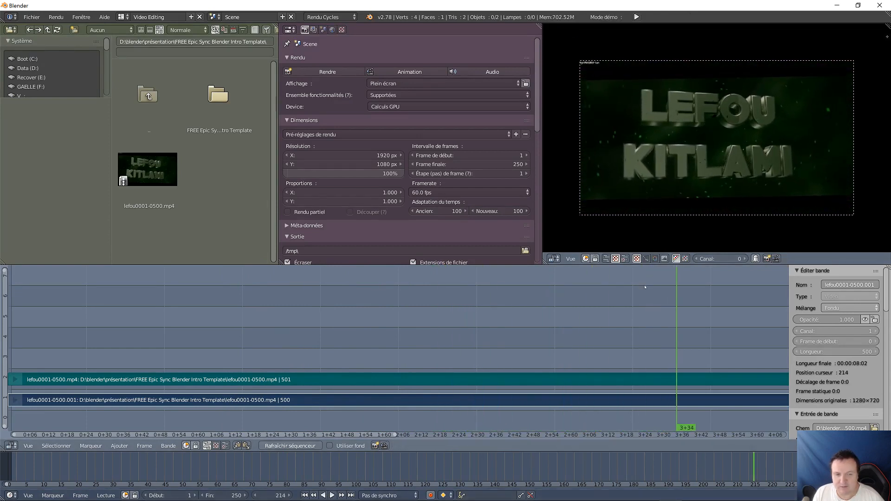
- Return the playhead to frame 0, show the full length of the clip strips, and move the playhead to their end at frame 501
{"action": "left_click_drag", "start_coordinate": [368, 396], "coordinate": [9, 394]}
{"action": "key", "text": "Home"}
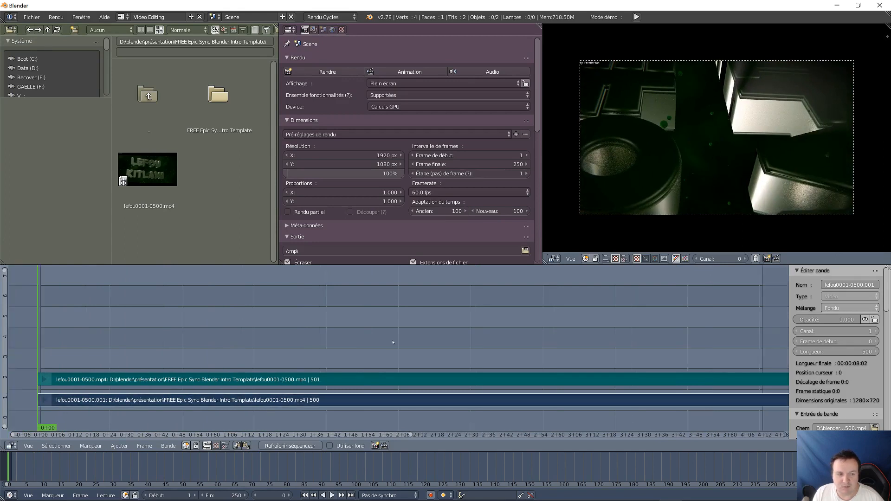
{"action": "scroll", "coordinate": [393, 342], "scroll_direction": "down", "scroll_amount": 3}
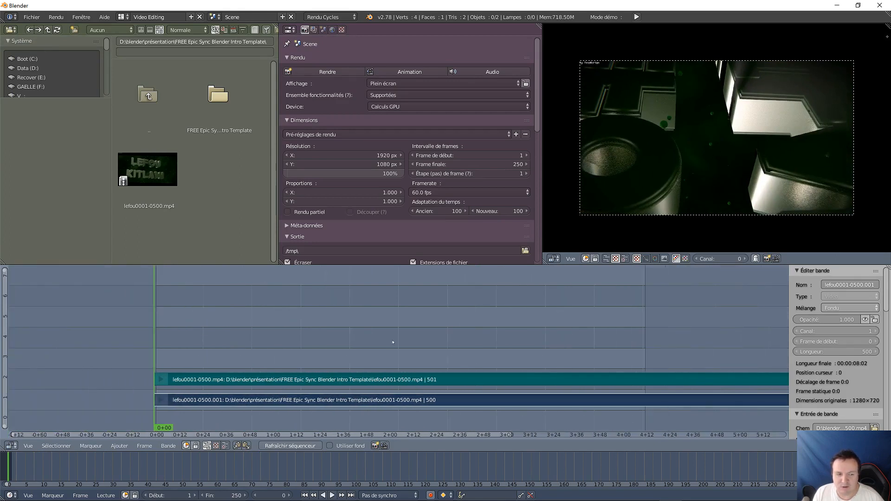
{"action": "scroll", "coordinate": [393, 342], "scroll_direction": "down", "scroll_amount": 5}
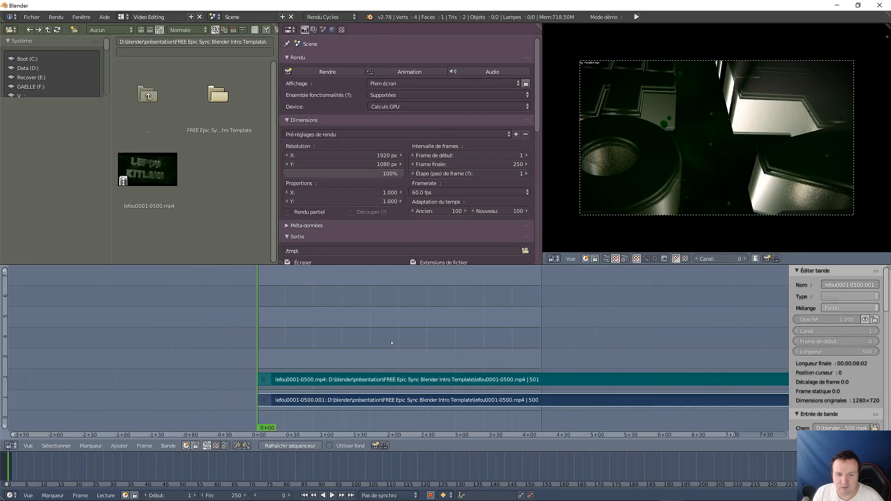
{"action": "scroll", "coordinate": [392, 343], "scroll_direction": "down", "scroll_amount": 1}
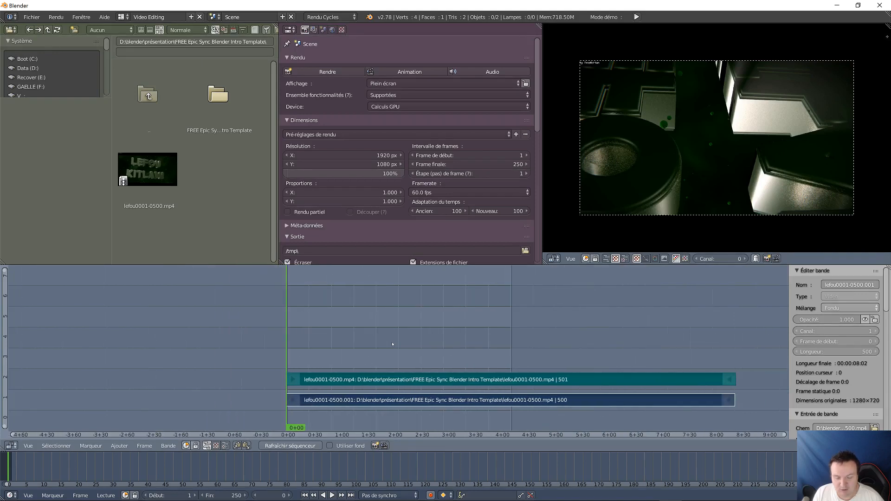
{"action": "scroll", "coordinate": [393, 344], "scroll_direction": "down", "scroll_amount": 1}
{"action": "scroll", "coordinate": [392, 344], "scroll_direction": "down", "scroll_amount": 3}
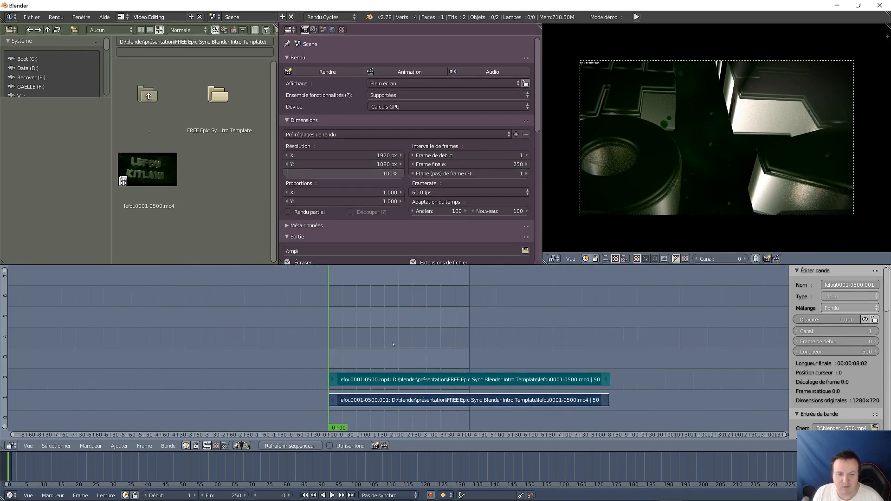
{"action": "scroll", "coordinate": [392, 344], "scroll_direction": "down", "scroll_amount": 2}
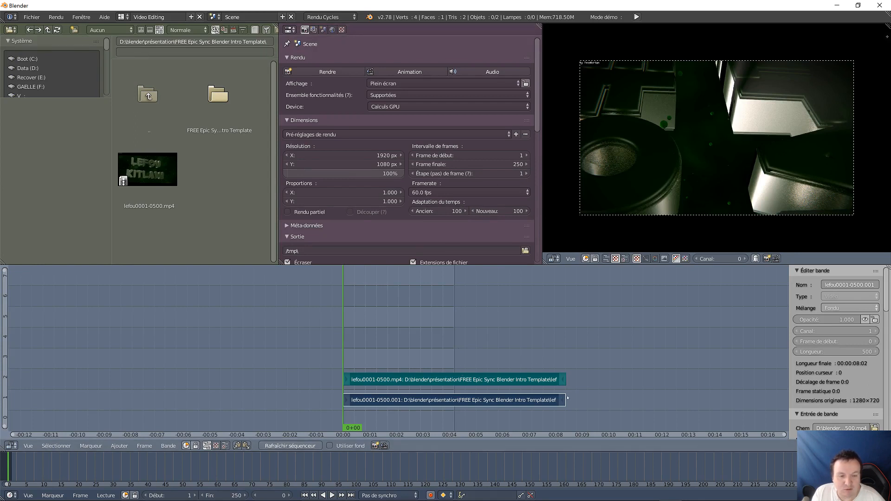
{"action": "left_click_drag", "start_coordinate": [574, 416], "coordinate": [567, 417]}
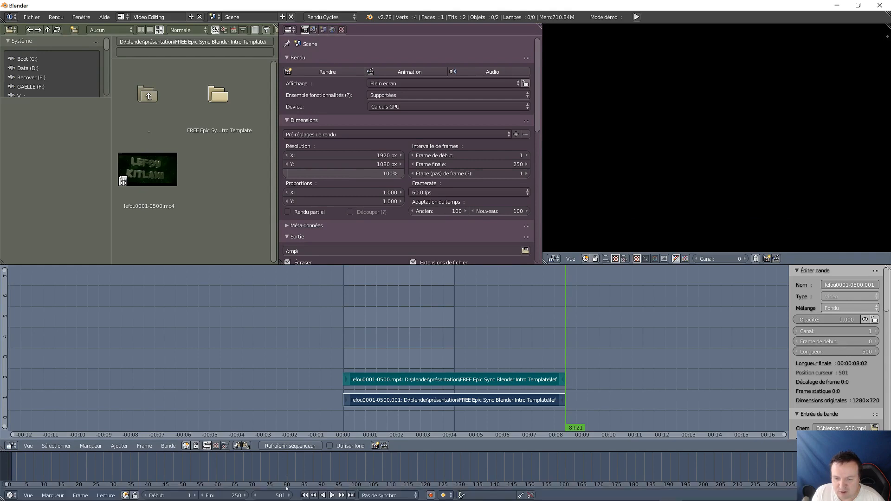
- Turn off automatic hiding of the Windows taskbar in desktop mode in the taskbar settings
{"action": "right_click", "coordinate": [737, 497]}
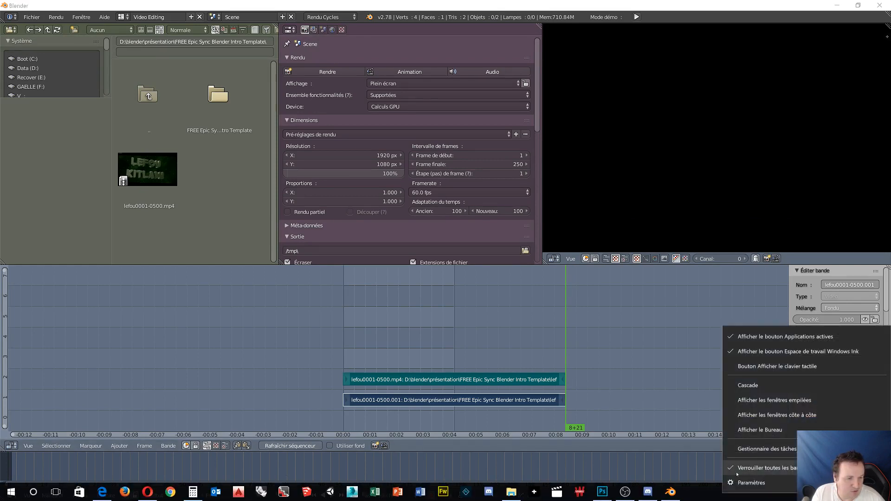
{"action": "left_click", "coordinate": [774, 483]}
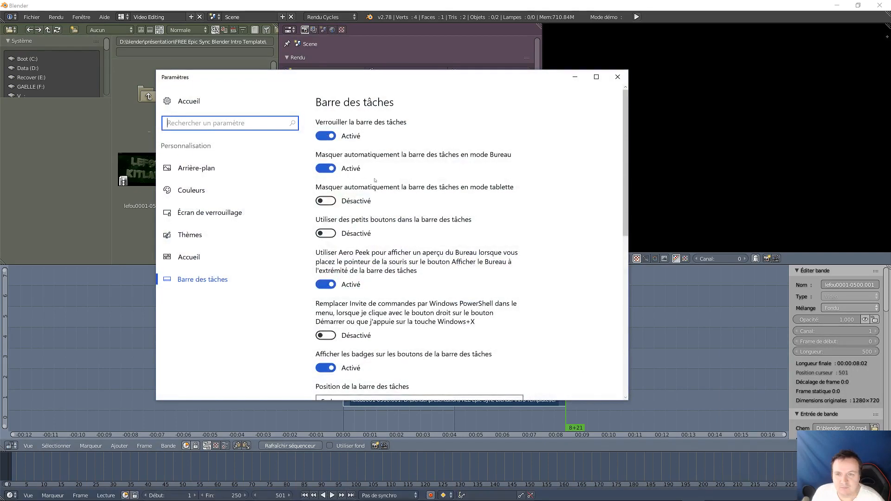
{"action": "left_click", "coordinate": [335, 169]}
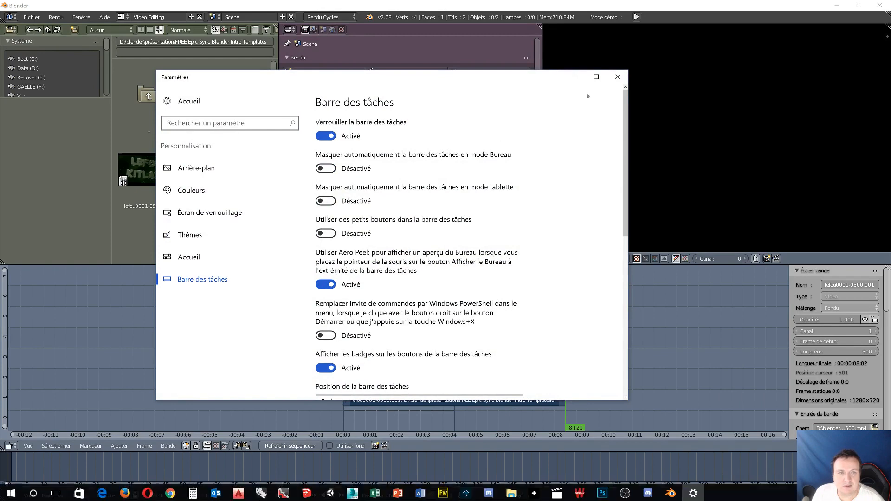
{"action": "left_click", "coordinate": [616, 77]}
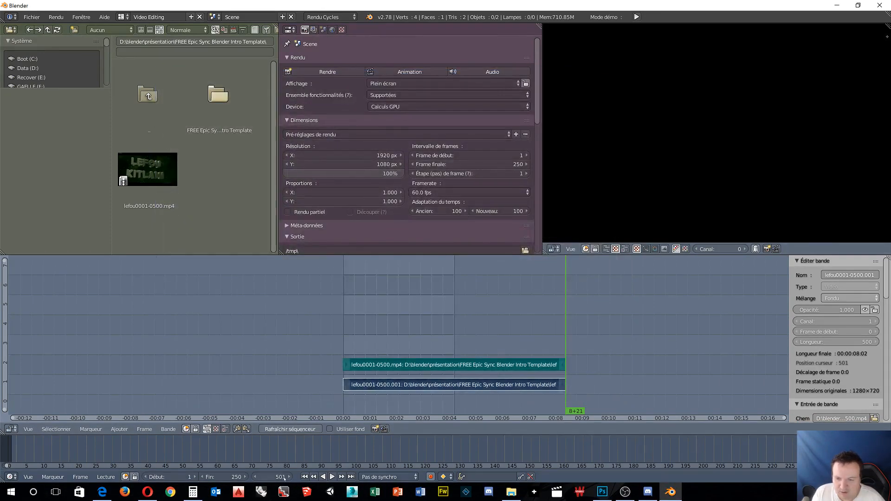
- Set the timeline's end frame to 501
{"action": "left_click", "coordinate": [234, 477]}
{"action": "type", "text": "501"}
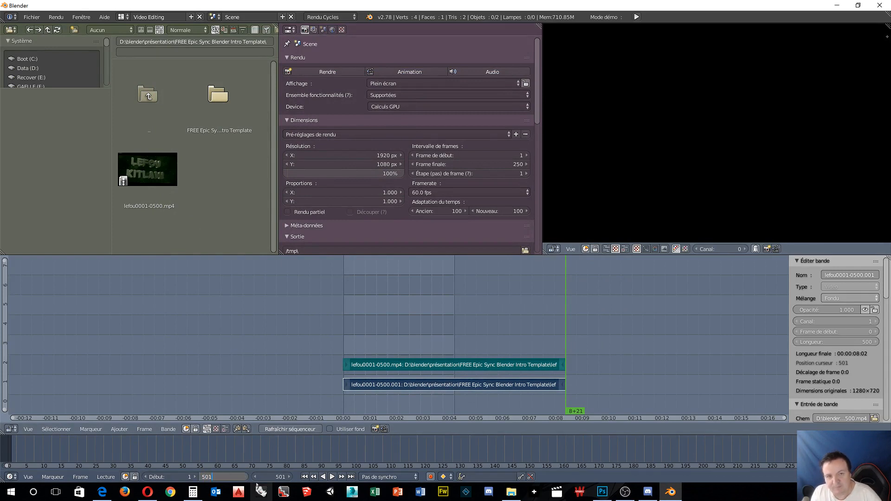
{"action": "key", "text": "Return"}
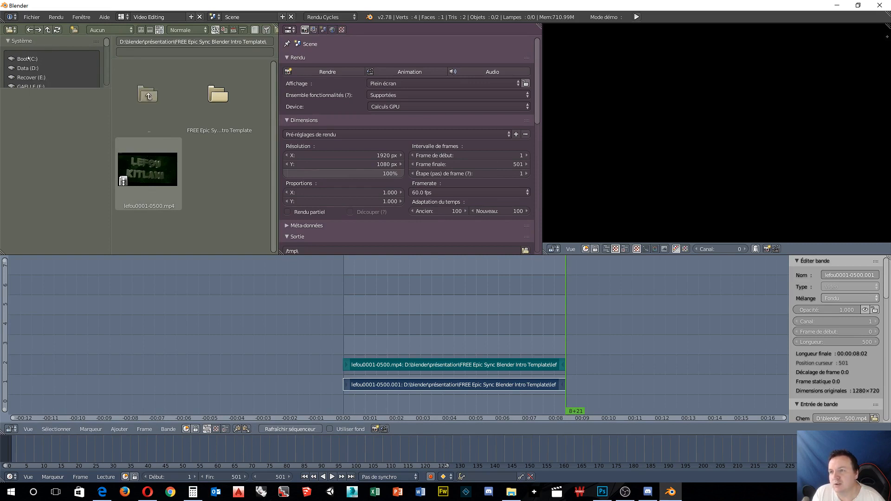
- Browse drive C in the file browser as a short list and open the user's Videos folder
{"action": "left_click", "coordinate": [28, 59]}
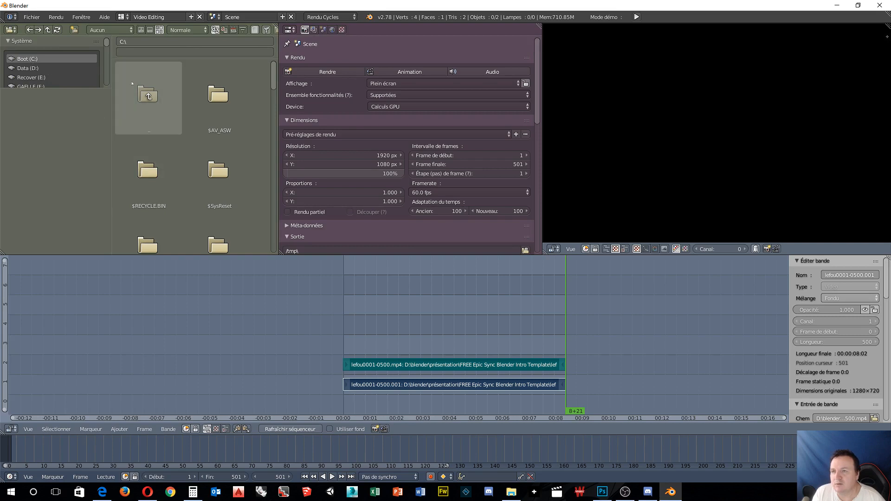
{"action": "scroll", "coordinate": [209, 162], "scroll_direction": "down", "scroll_amount": 5}
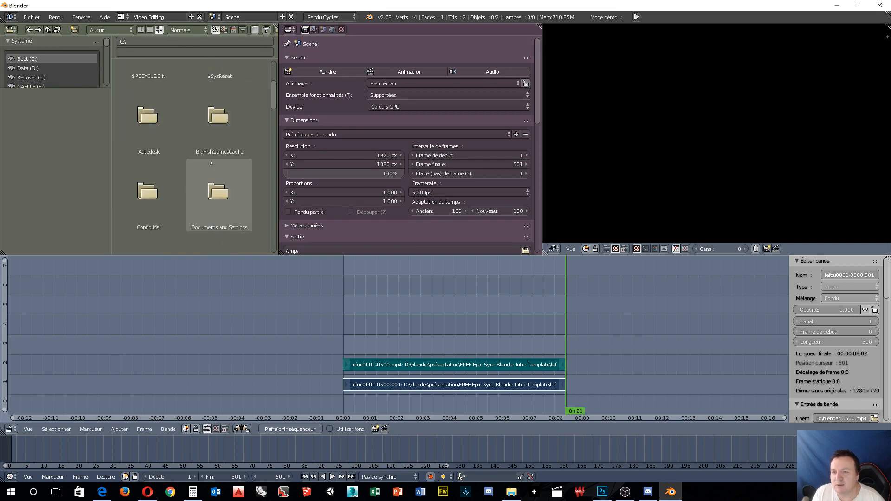
{"action": "scroll", "coordinate": [210, 162], "scroll_direction": "up", "scroll_amount": 2}
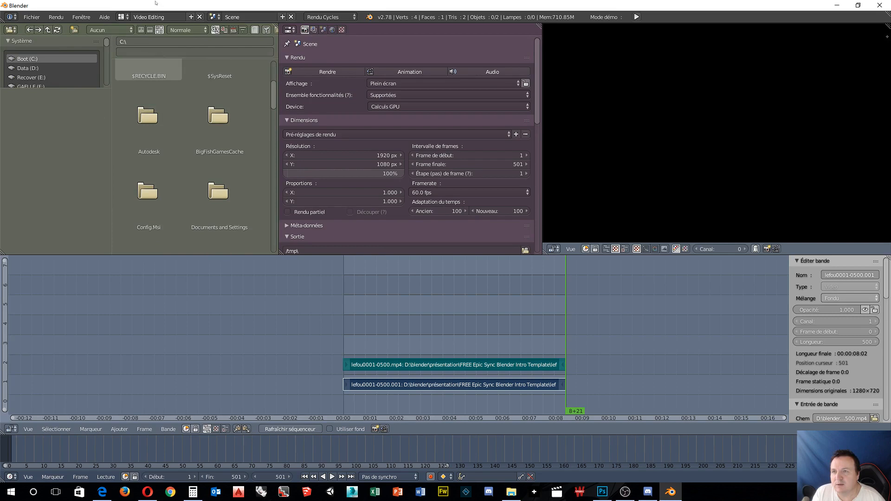
{"action": "left_click", "coordinate": [141, 30]}
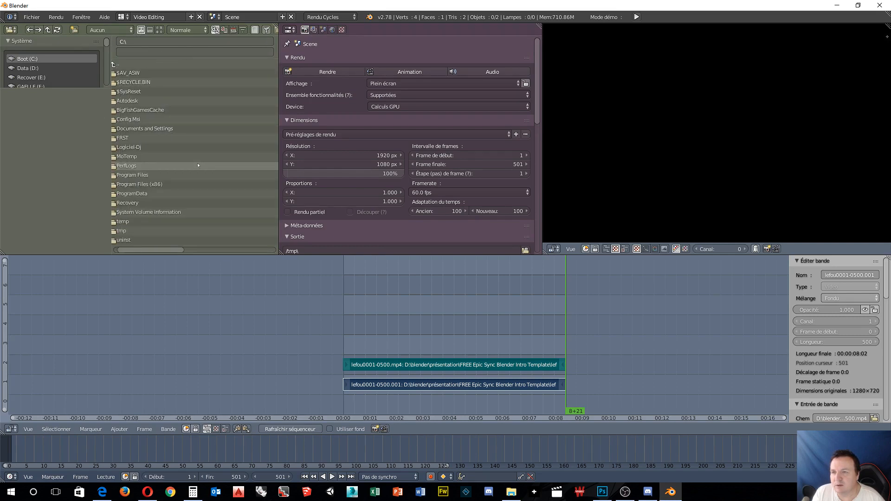
{"action": "scroll", "coordinate": [198, 165], "scroll_direction": "down", "scroll_amount": 5}
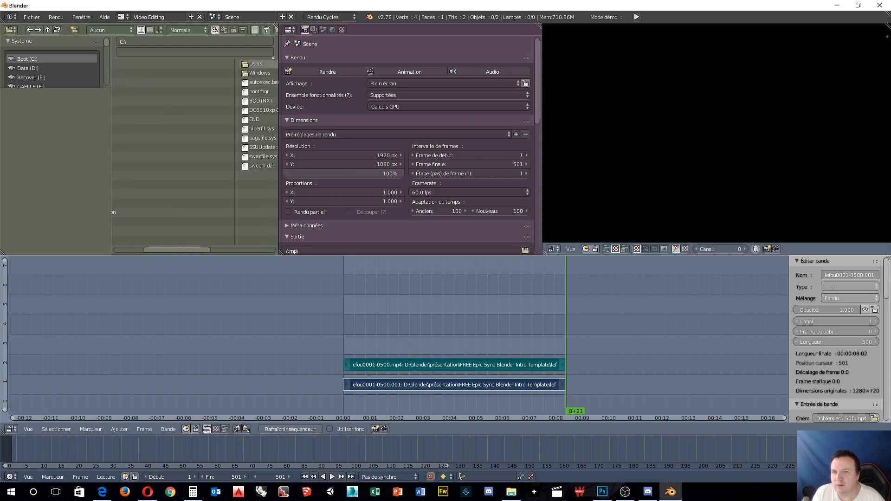
{"action": "left_click", "coordinate": [270, 63]}
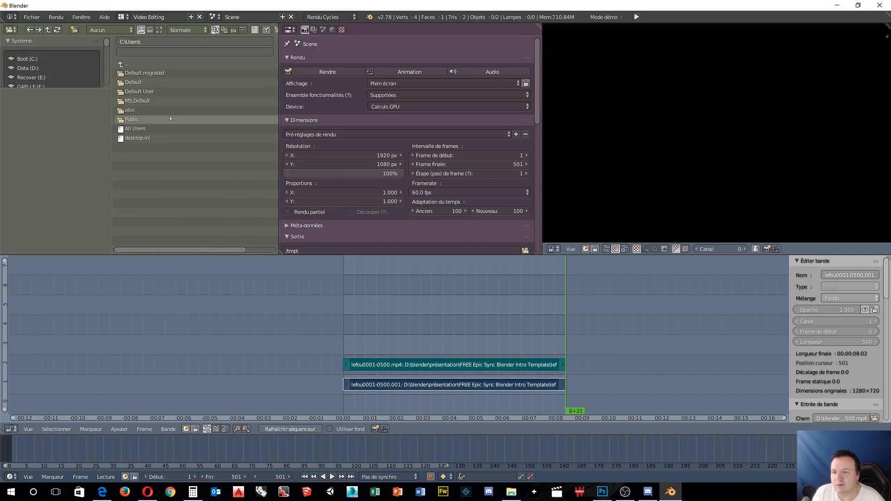
{"action": "left_click", "coordinate": [158, 111]}
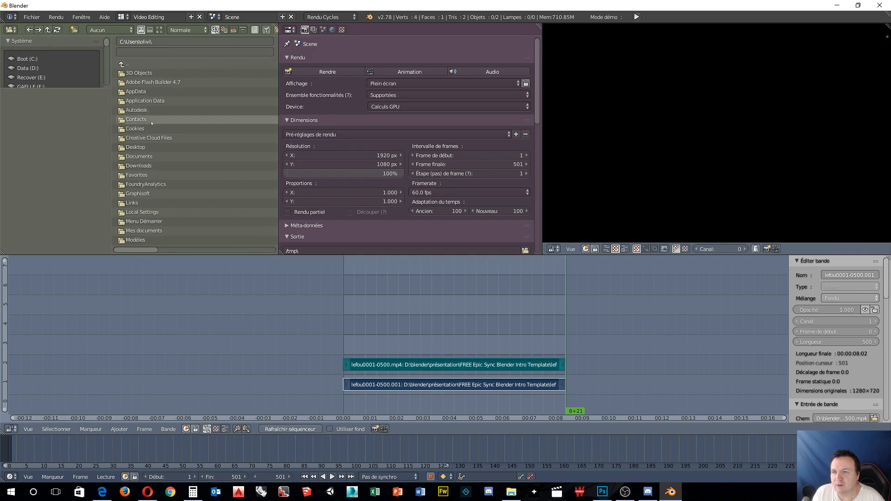
{"action": "scroll", "coordinate": [195, 181], "scroll_direction": "down", "scroll_amount": 5}
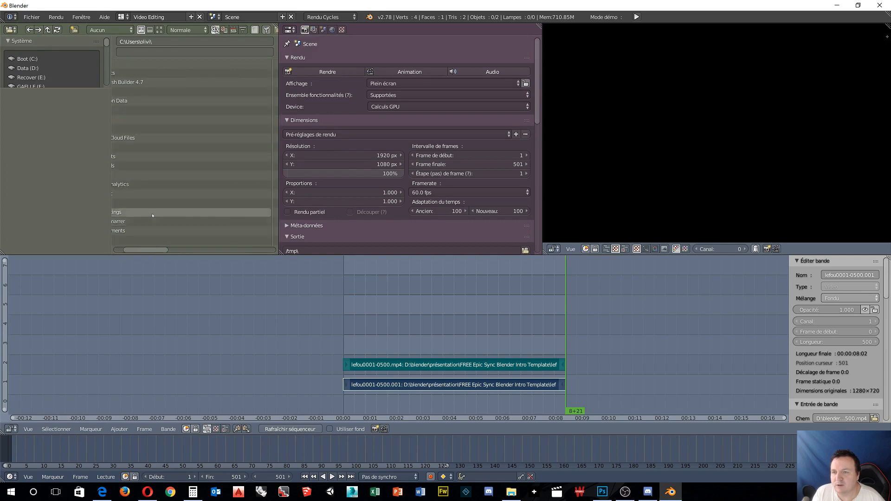
{"action": "left_click", "coordinate": [247, 166]}
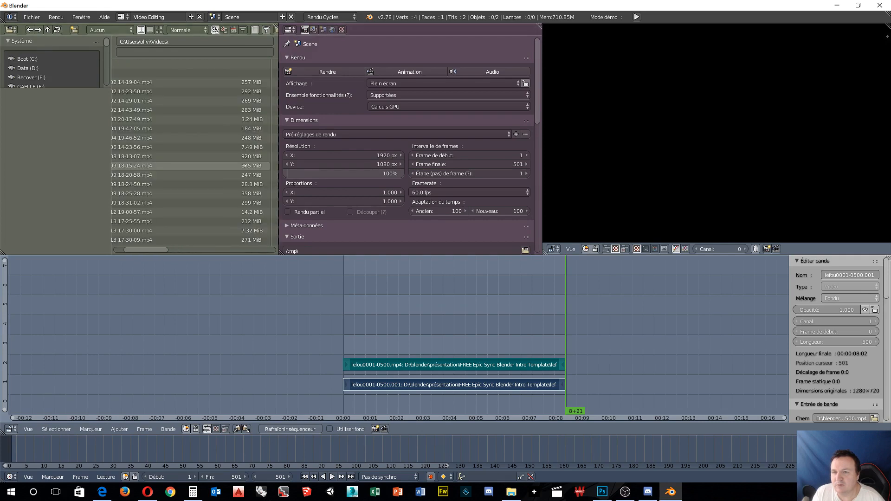
{"action": "scroll", "coordinate": [150, 267], "scroll_direction": "down", "scroll_amount": 1}
{"action": "scroll", "coordinate": [120, 250], "scroll_direction": "up", "scroll_amount": 2}
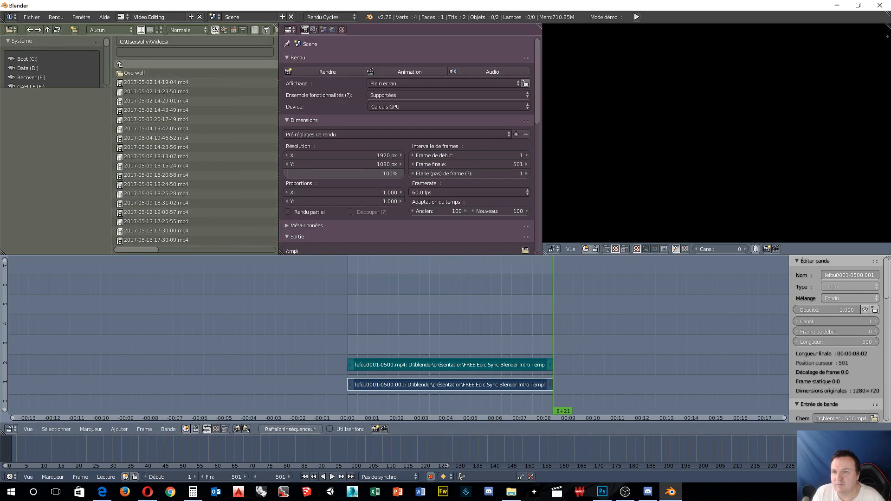
{"action": "left_click", "coordinate": [159, 30]}
{"action": "scroll", "coordinate": [219, 186], "scroll_direction": "down", "scroll_amount": 5}
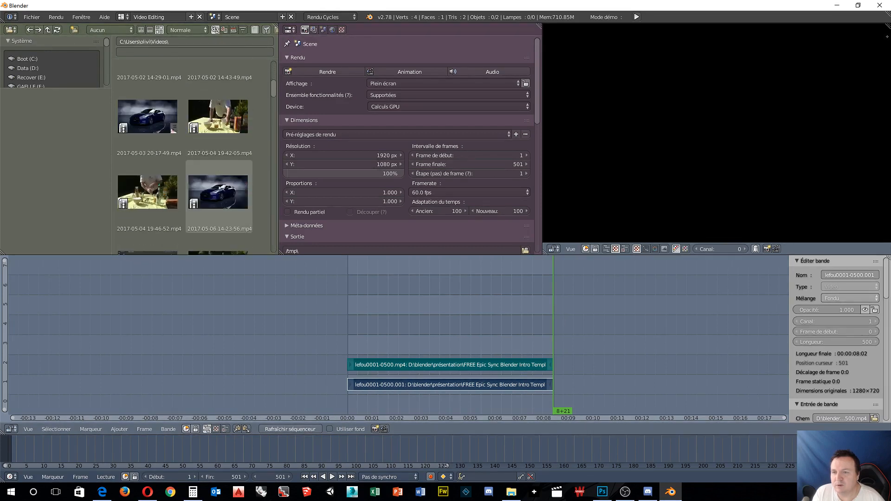
{"action": "scroll", "coordinate": [218, 186], "scroll_direction": "down", "scroll_amount": 5}
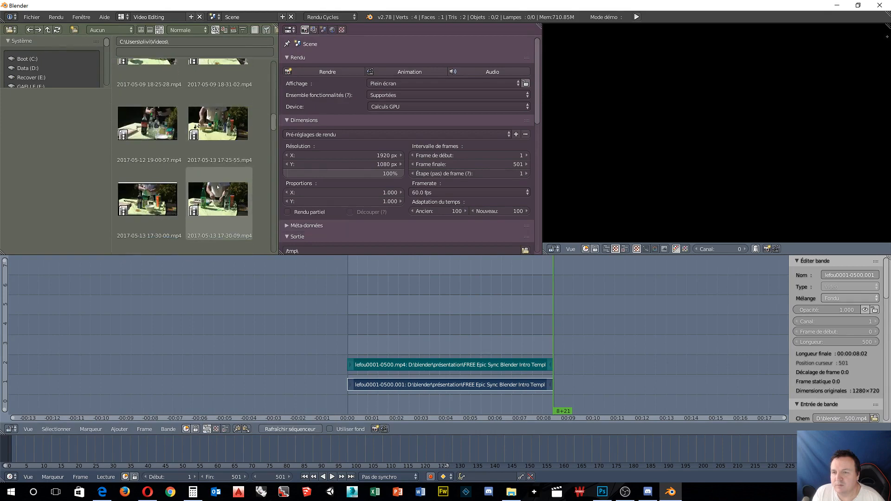
{"action": "scroll", "coordinate": [214, 186], "scroll_direction": "down", "scroll_amount": 4}
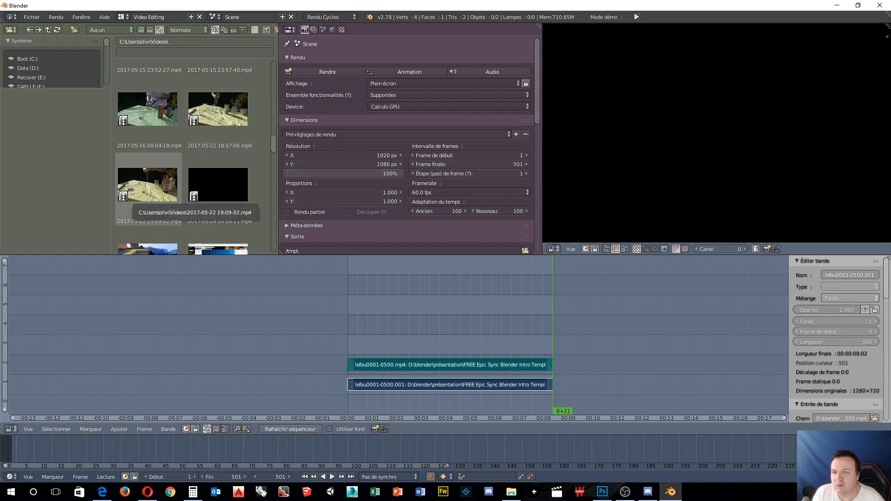
{"action": "scroll", "coordinate": [218, 191], "scroll_direction": "down", "scroll_amount": 2}
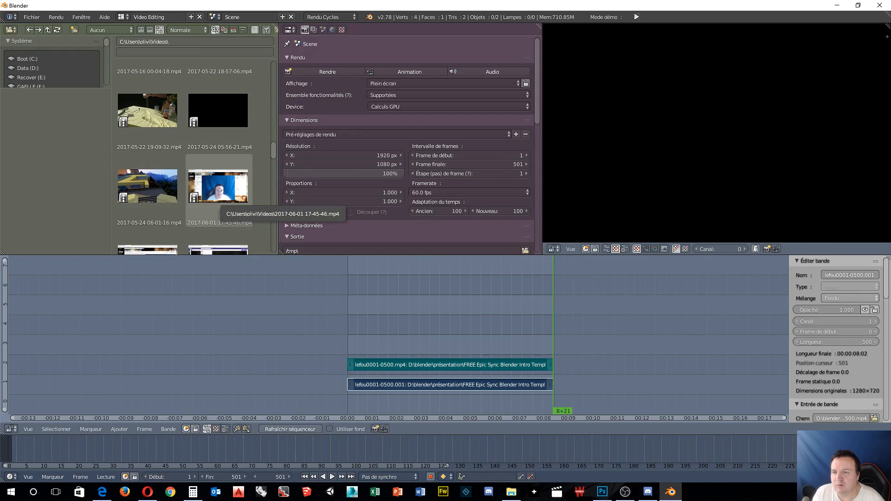
{"action": "scroll", "coordinate": [220, 190], "scroll_direction": "down", "scroll_amount": 2}
{"action": "scroll", "coordinate": [219, 192], "scroll_direction": "down", "scroll_amount": 6}
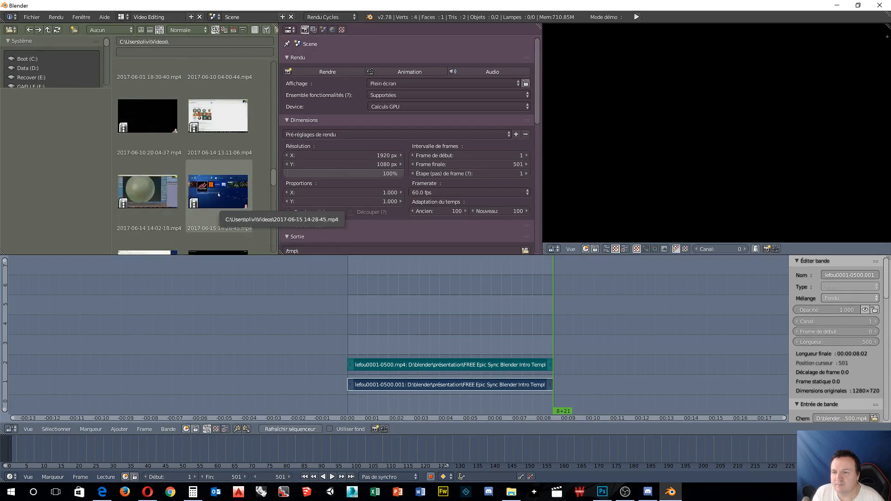
{"action": "scroll", "coordinate": [219, 195], "scroll_direction": "down", "scroll_amount": 2}
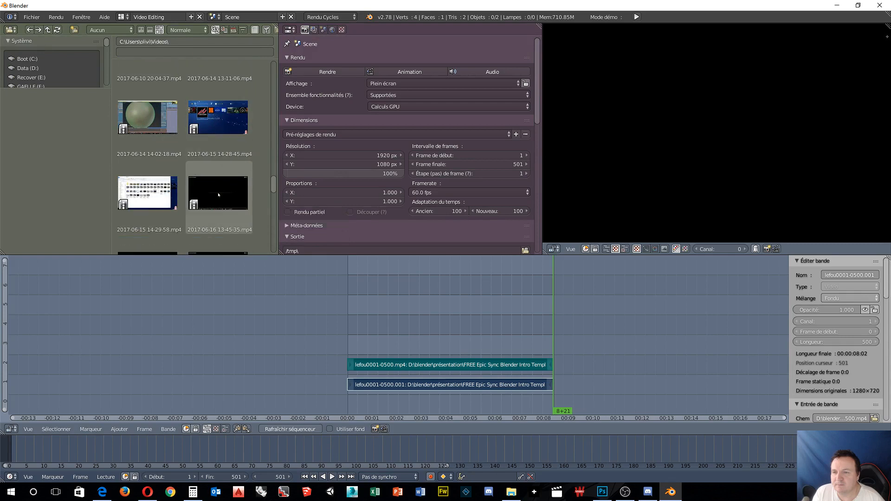
{"action": "scroll", "coordinate": [219, 195], "scroll_direction": "down", "scroll_amount": 5}
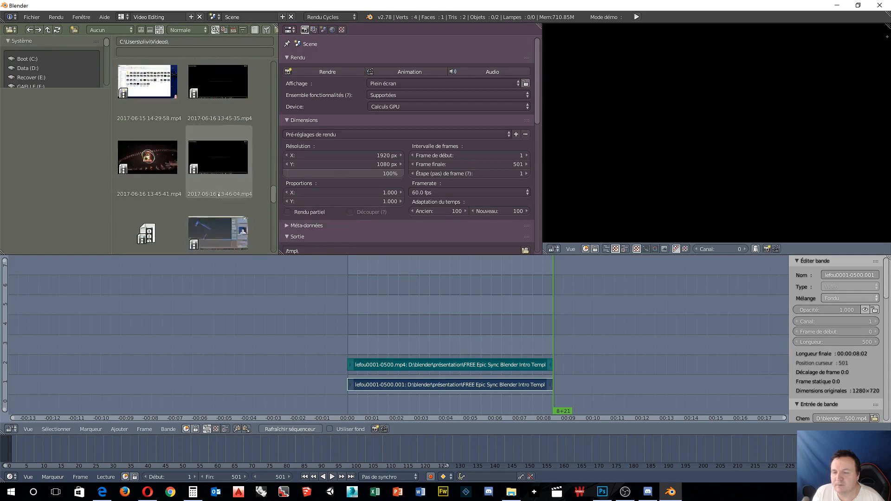
{"action": "scroll", "coordinate": [219, 195], "scroll_direction": "up", "scroll_amount": 1}
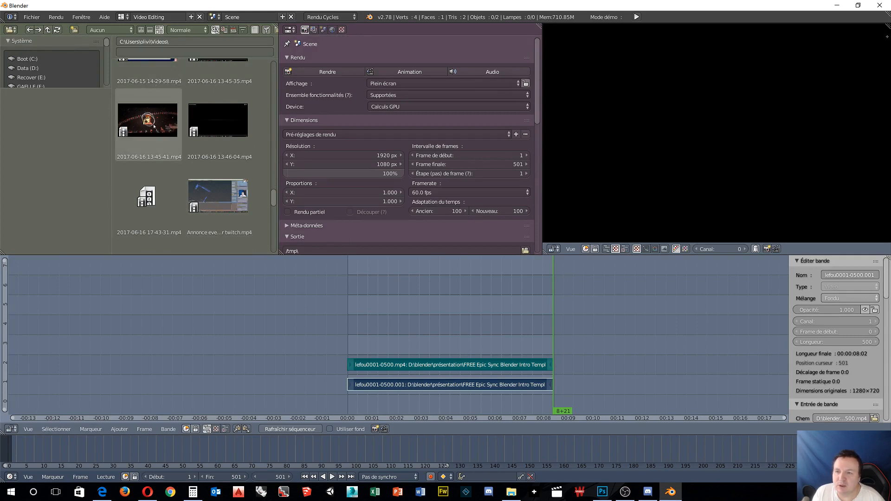
{"action": "left_click_drag", "start_coordinate": [154, 126], "coordinate": [216, 307]}
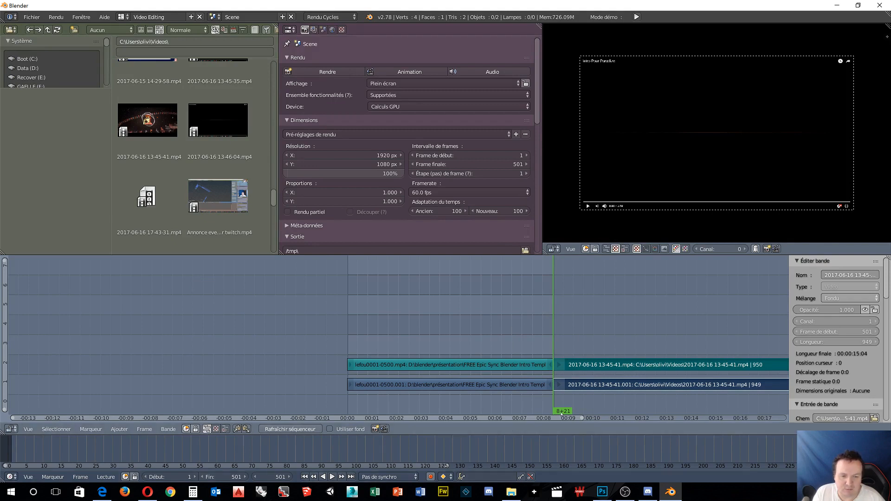
- Play backwards and scrub across the cut between the clips, and place the playhead at the second clip's end, frame 1452
{"action": "key", "text": "shift+alt+a"}
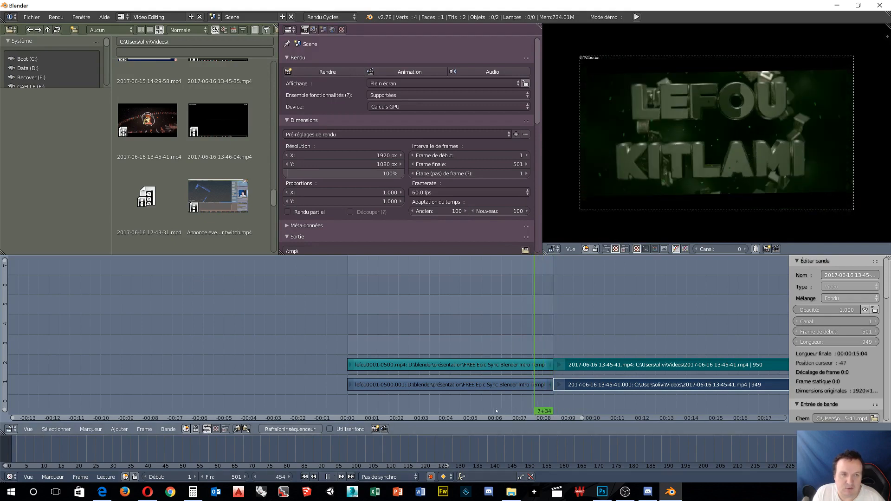
{"action": "left_click_drag", "start_coordinate": [496, 410], "coordinate": [578, 409]}
{"action": "scroll", "coordinate": [421, 329], "scroll_direction": "down", "scroll_amount": 3}
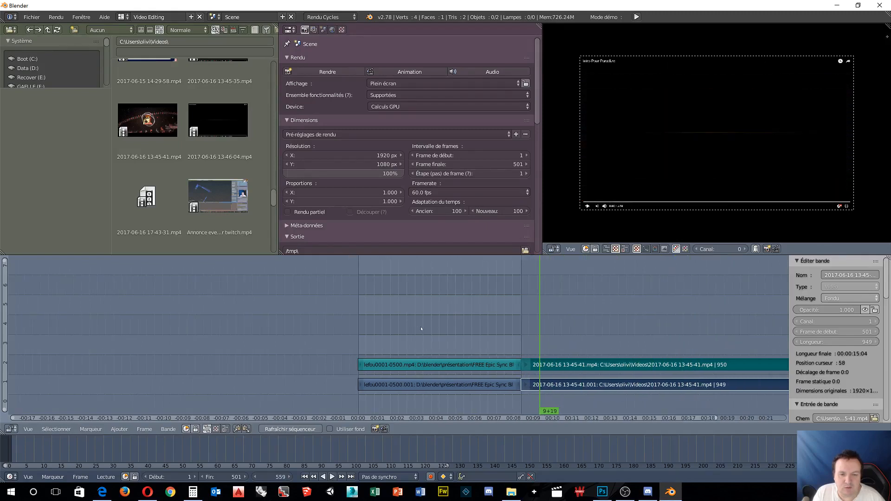
{"action": "scroll", "coordinate": [421, 328], "scroll_direction": "down", "scroll_amount": 4}
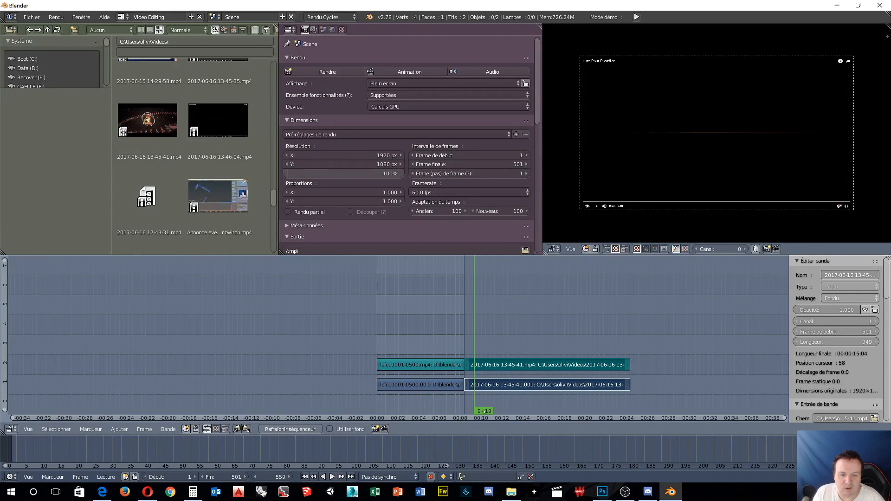
{"action": "left_click_drag", "start_coordinate": [493, 412], "coordinate": [631, 413]}
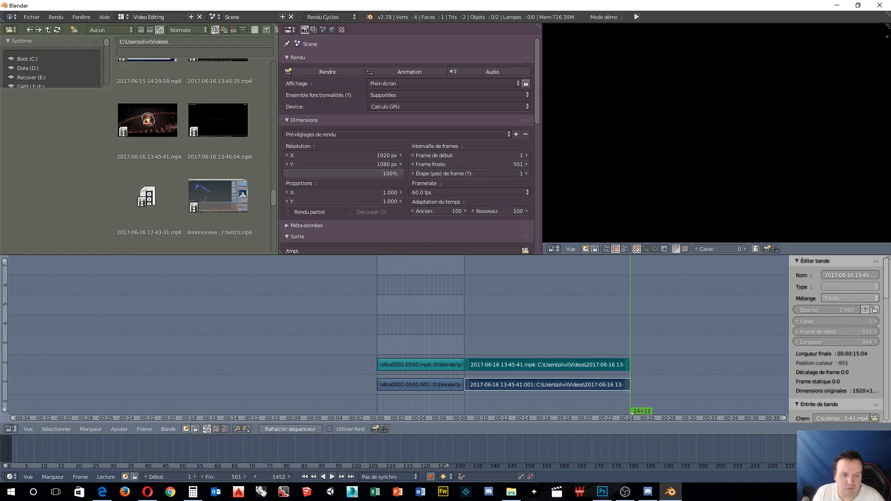
{"action": "left_click", "coordinate": [274, 477]}
{"action": "key", "text": "Escape"}
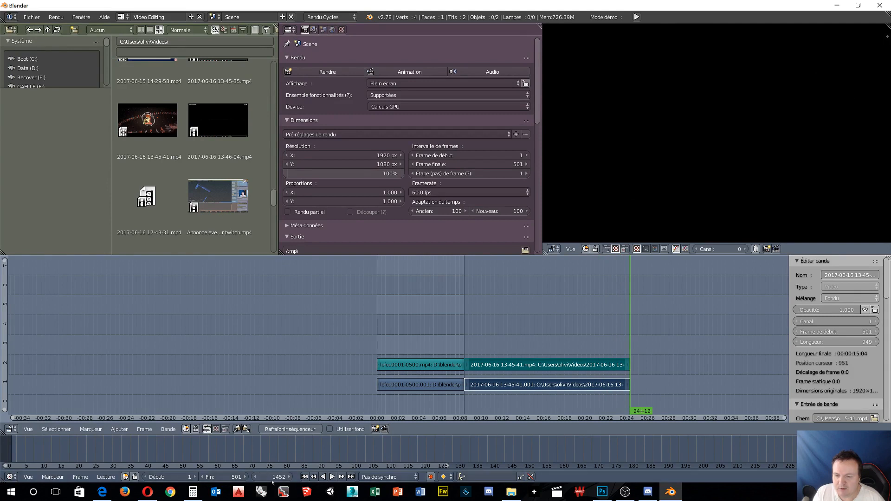
{"action": "left_click", "coordinate": [270, 477]}
{"action": "key", "text": "Escape"}
{"action": "left_click", "coordinate": [265, 479]}
{"action": "key", "text": "Escape"}
{"action": "left_click", "coordinate": [266, 478]}
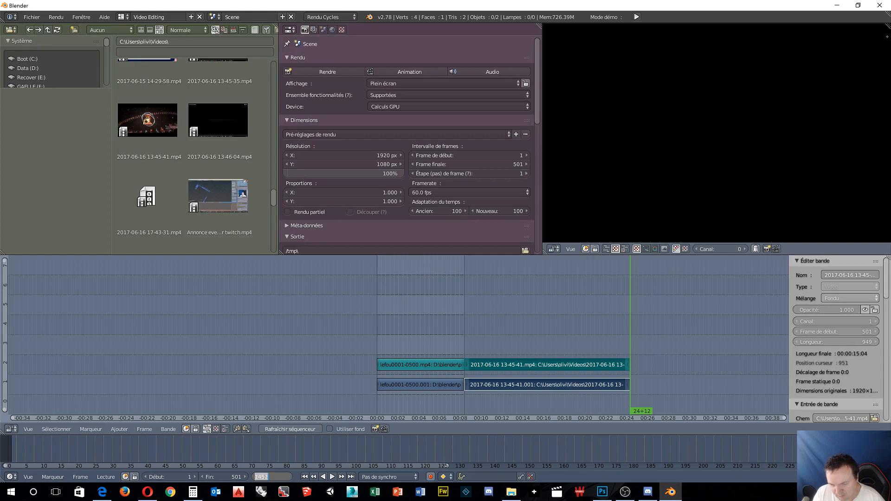
{"action": "key", "text": "Escape"}
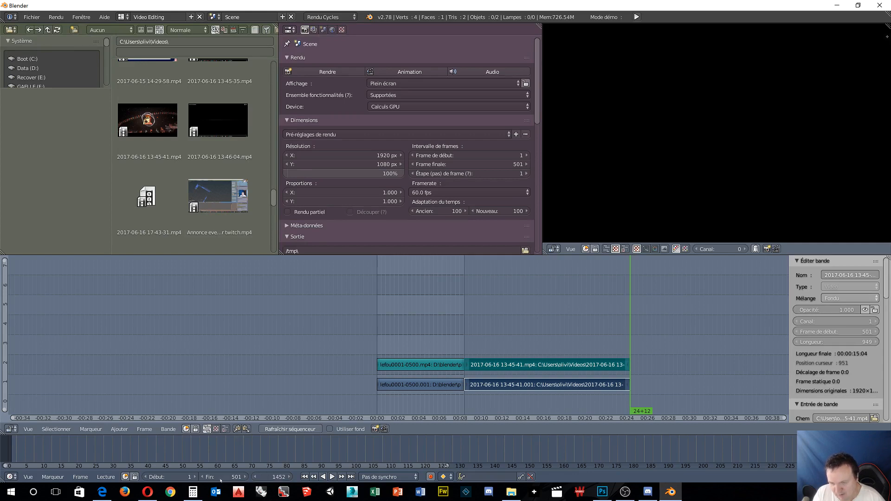
- Set the timeline's end frame to 1452
{"action": "left_click", "coordinate": [221, 478]}
{"action": "type", "text": "1452"}
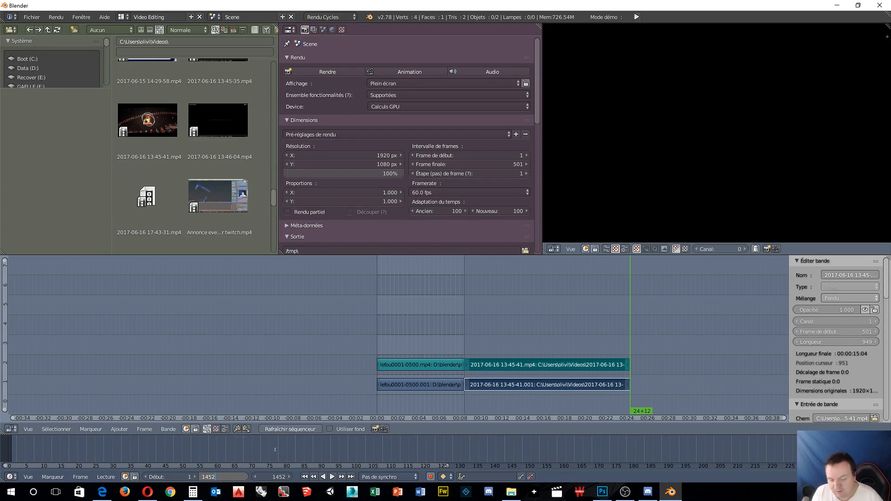
{"action": "key", "text": "Return"}
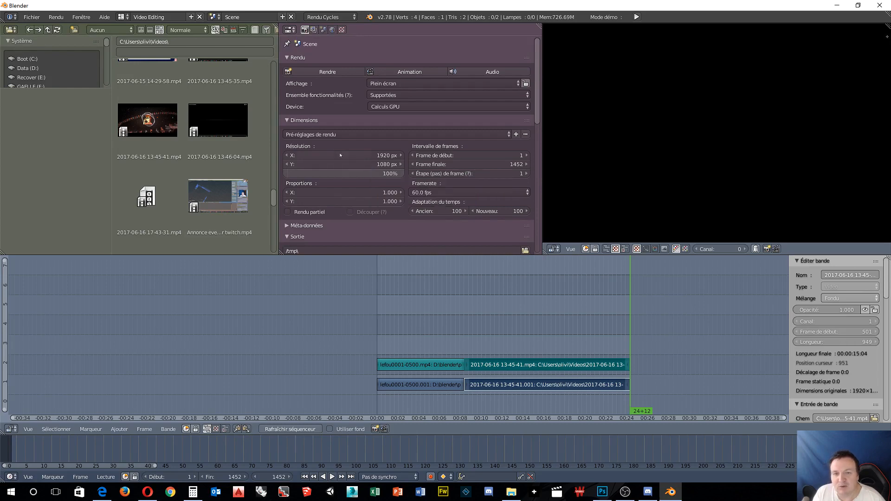
- Look through the render properties, examining the dimensions, frame range, frame rate and output settings
{"action": "scroll", "coordinate": [335, 174], "scroll_direction": "down", "scroll_amount": 4}
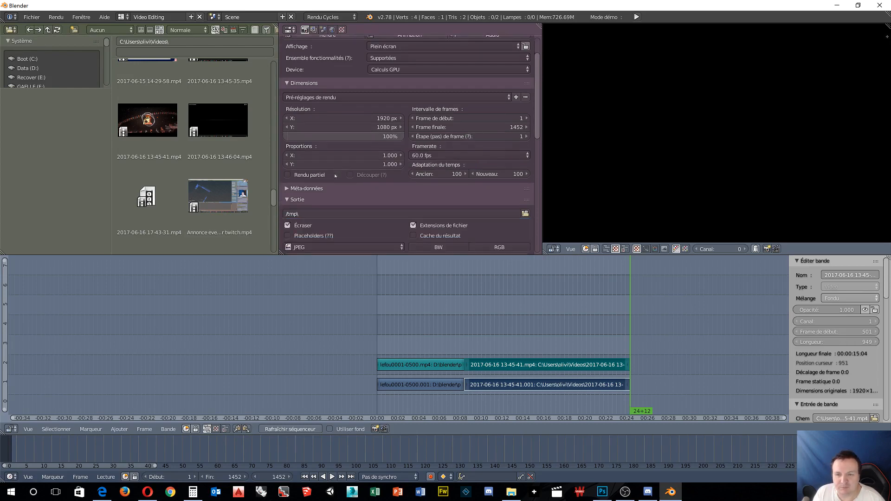
{"action": "scroll", "coordinate": [335, 177], "scroll_direction": "down", "scroll_amount": 2}
{"action": "scroll", "coordinate": [335, 176], "scroll_direction": "down", "scroll_amount": 1}
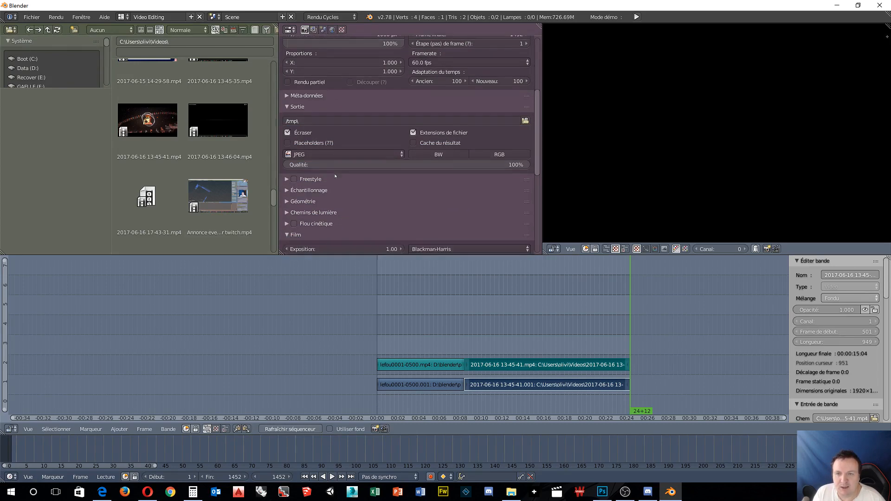
{"action": "scroll", "coordinate": [336, 177], "scroll_direction": "down", "scroll_amount": 7}
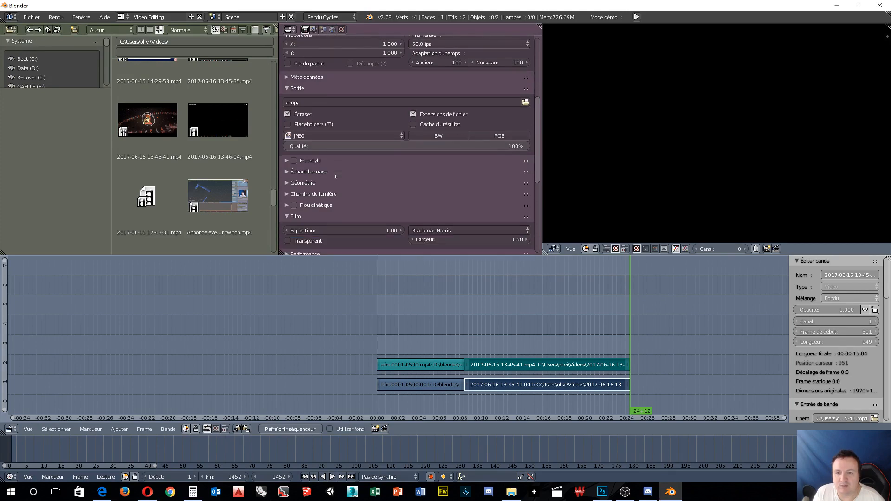
{"action": "scroll", "coordinate": [335, 176], "scroll_direction": "down", "scroll_amount": 1}
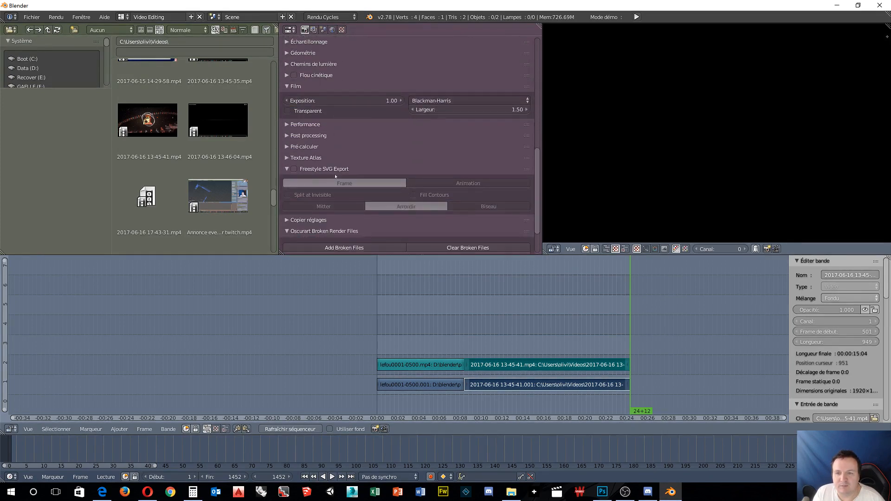
{"action": "scroll", "coordinate": [335, 177], "scroll_direction": "up", "scroll_amount": 9}
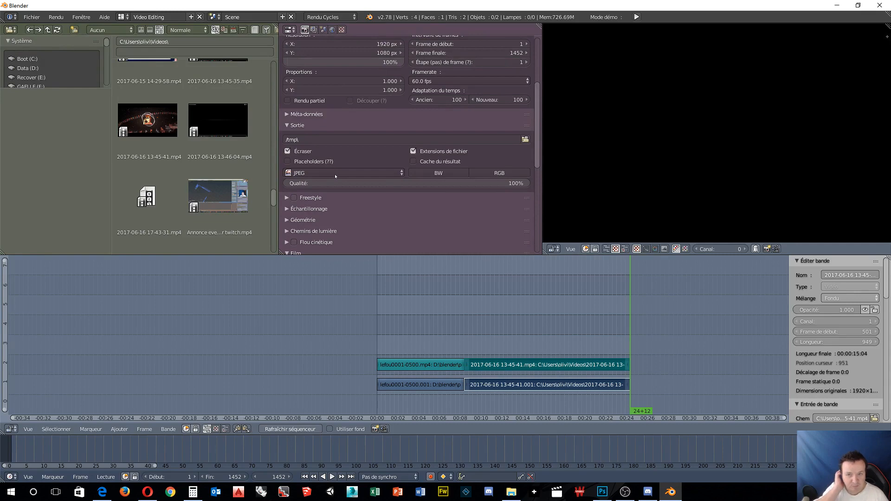
{"action": "scroll", "coordinate": [336, 176], "scroll_direction": "up", "scroll_amount": 2}
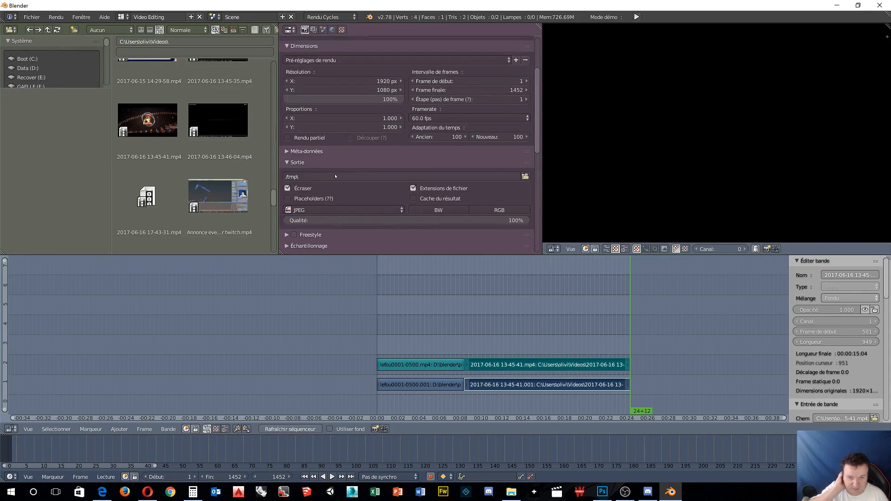
{"action": "scroll", "coordinate": [335, 177], "scroll_direction": "up", "scroll_amount": 3}
{"action": "scroll", "coordinate": [335, 175], "scroll_direction": "up", "scroll_amount": 1}
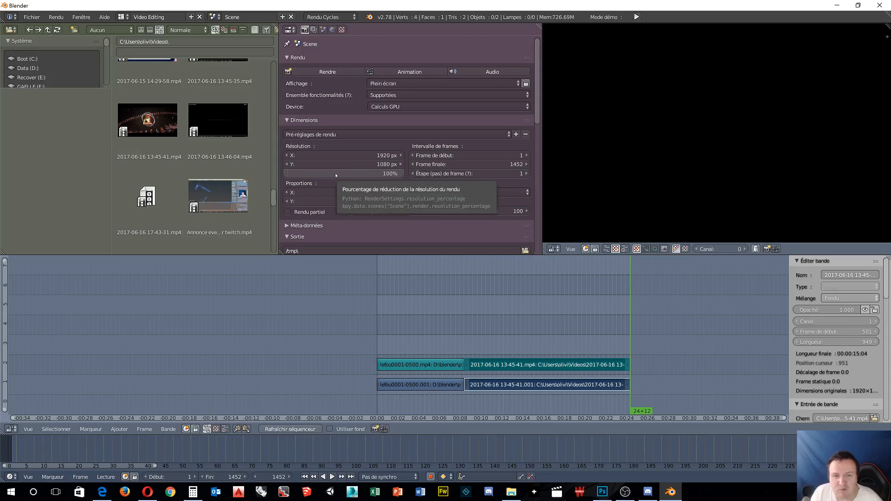
- Set the render output file format to H.264 and the encoding container format to MPEG-4
{"action": "scroll", "coordinate": [336, 175], "scroll_direction": "down", "scroll_amount": 3}
{"action": "scroll", "coordinate": [336, 175], "scroll_direction": "down", "scroll_amount": 3}
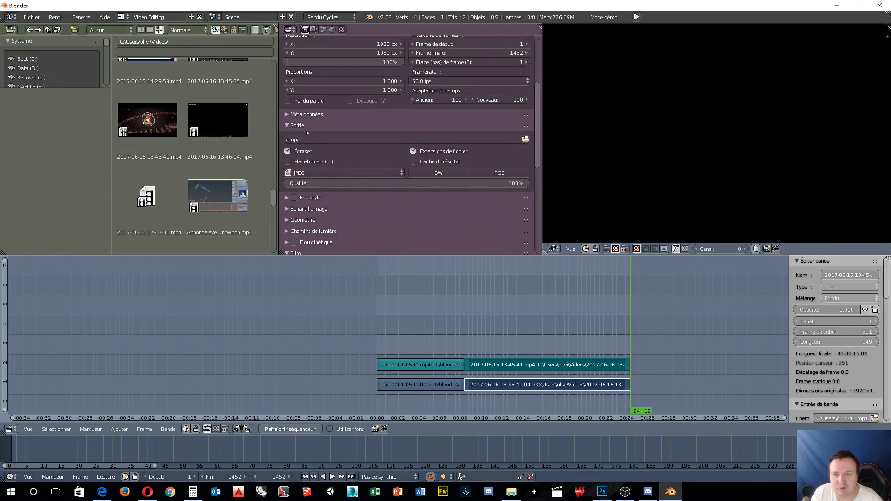
{"action": "left_click", "coordinate": [399, 173]}
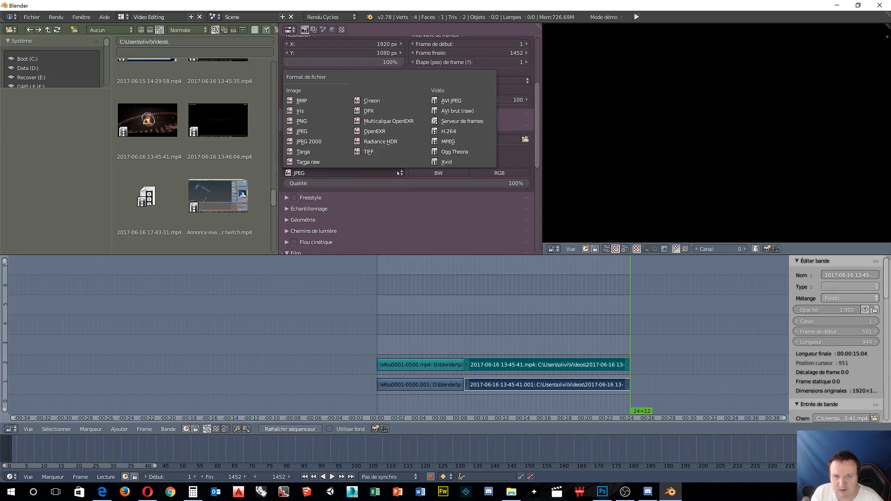
{"action": "left_click", "coordinate": [449, 132]}
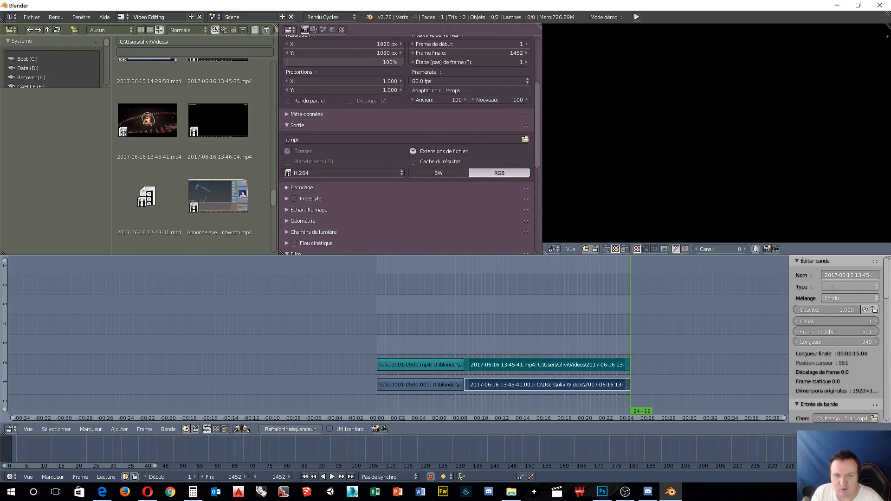
{"action": "left_click", "coordinate": [287, 188]}
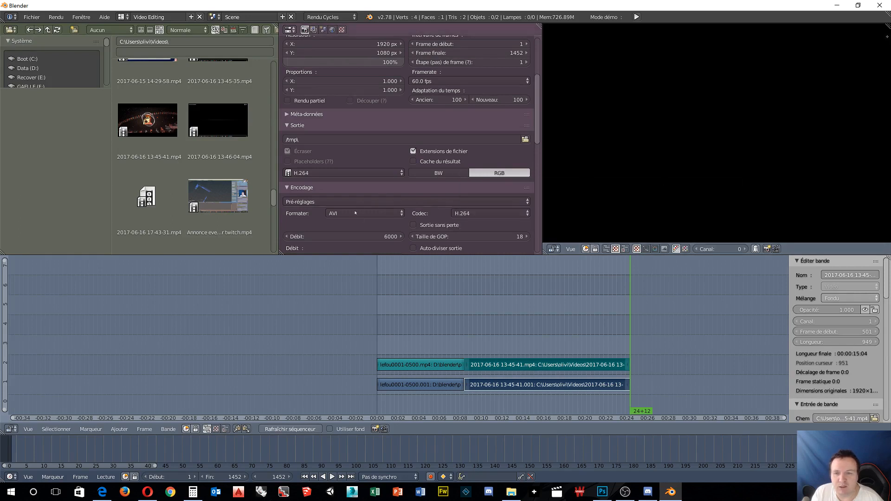
{"action": "left_click", "coordinate": [399, 214]}
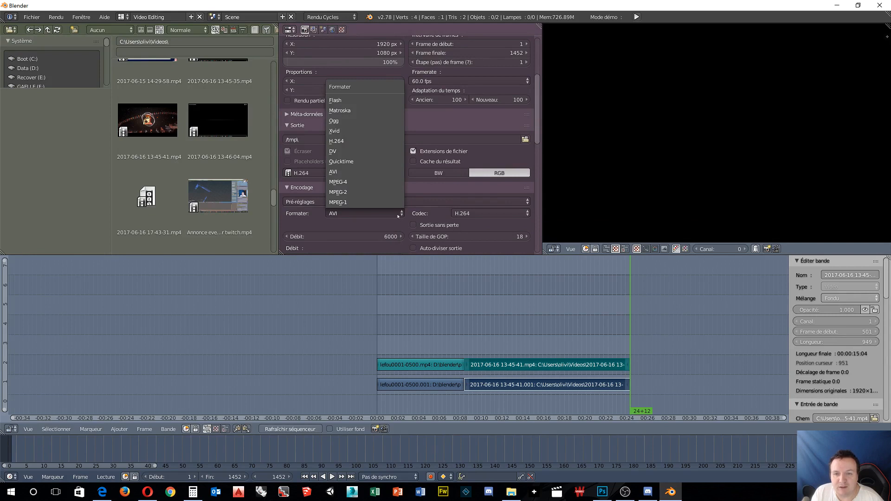
{"action": "left_click", "coordinate": [358, 182]}
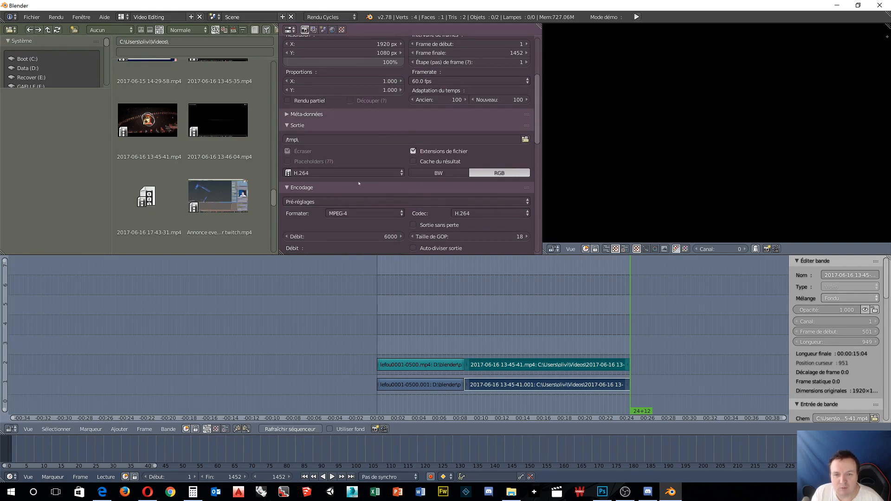
- Set the audio codec in the encoding settings to MP3
{"action": "scroll", "coordinate": [360, 184], "scroll_direction": "down", "scroll_amount": 2}
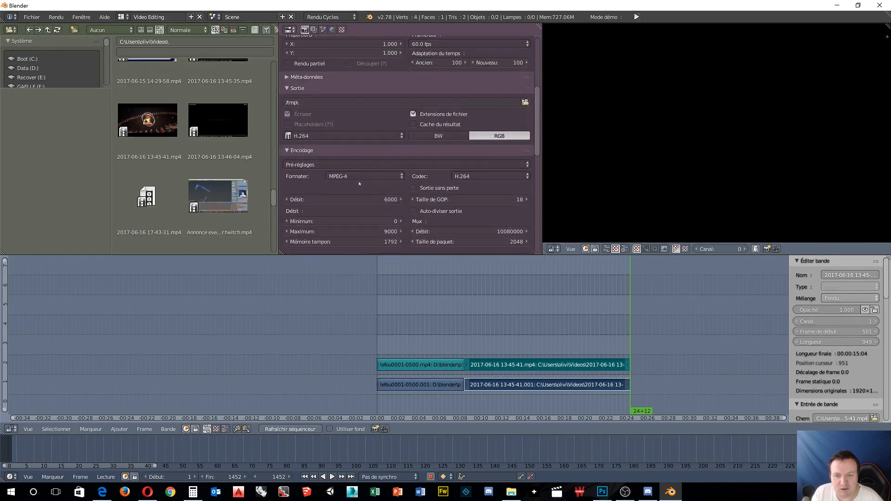
{"action": "scroll", "coordinate": [359, 183], "scroll_direction": "down", "scroll_amount": 1}
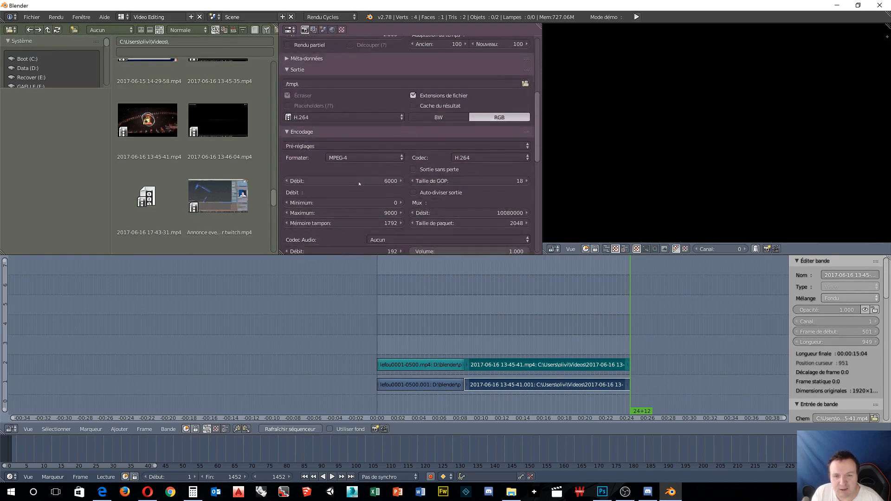
{"action": "scroll", "coordinate": [359, 184], "scroll_direction": "down", "scroll_amount": 1}
{"action": "scroll", "coordinate": [359, 184], "scroll_direction": "down", "scroll_amount": 3}
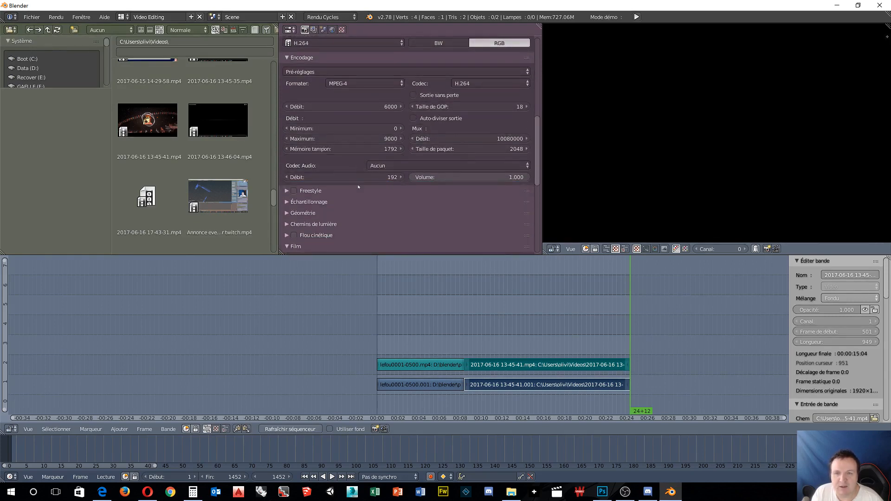
{"action": "left_click", "coordinate": [515, 166]}
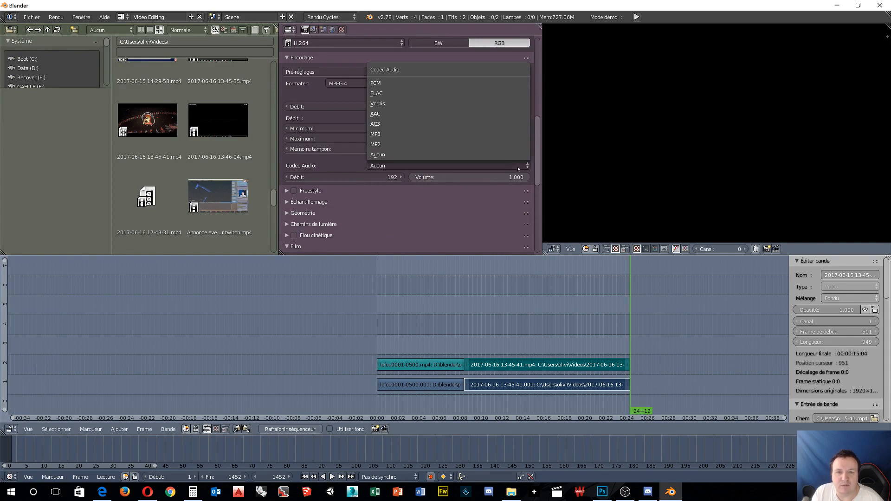
{"action": "left_click", "coordinate": [429, 135]}
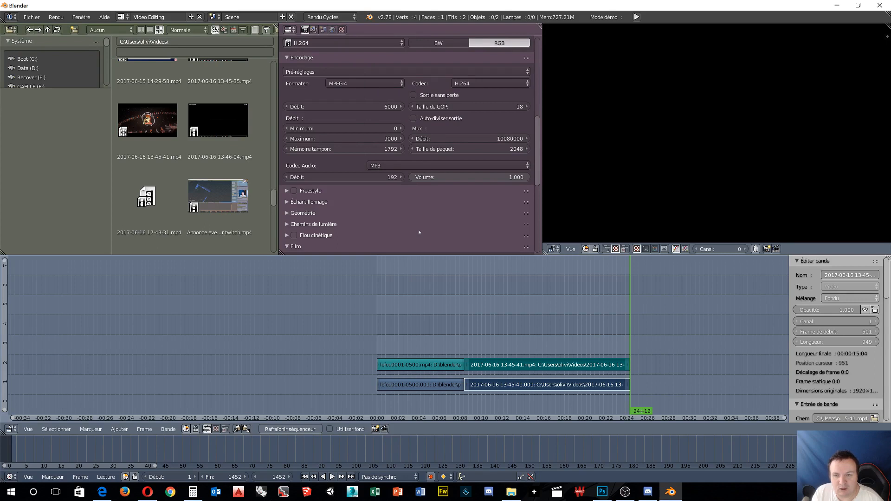
- Set the render output path to the présentation folder in D:\blender, with the file name "tuto montage vidéo"
{"action": "scroll", "coordinate": [419, 232], "scroll_direction": "down", "scroll_amount": 6}
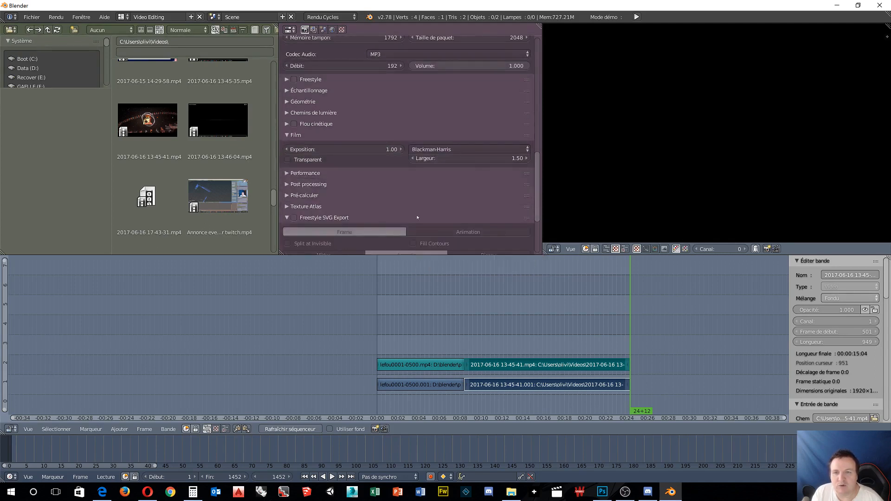
{"action": "scroll", "coordinate": [417, 217], "scroll_direction": "up", "scroll_amount": 15}
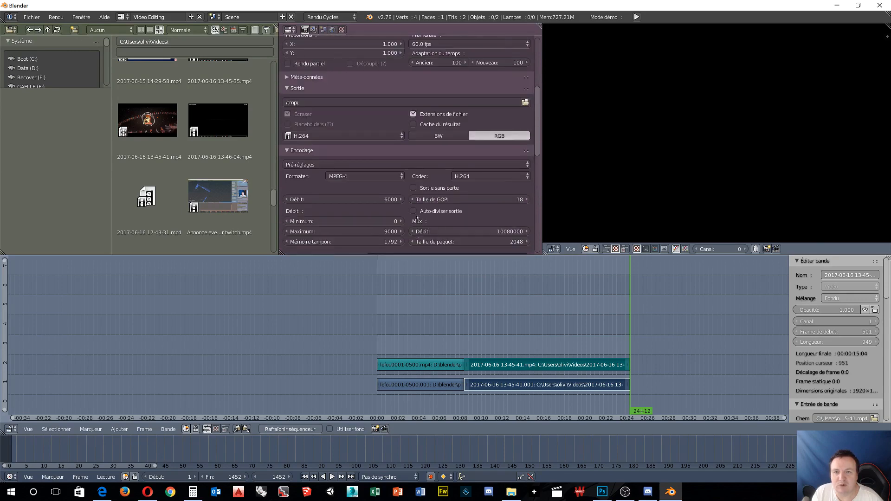
{"action": "scroll", "coordinate": [417, 217], "scroll_direction": "up", "scroll_amount": 3}
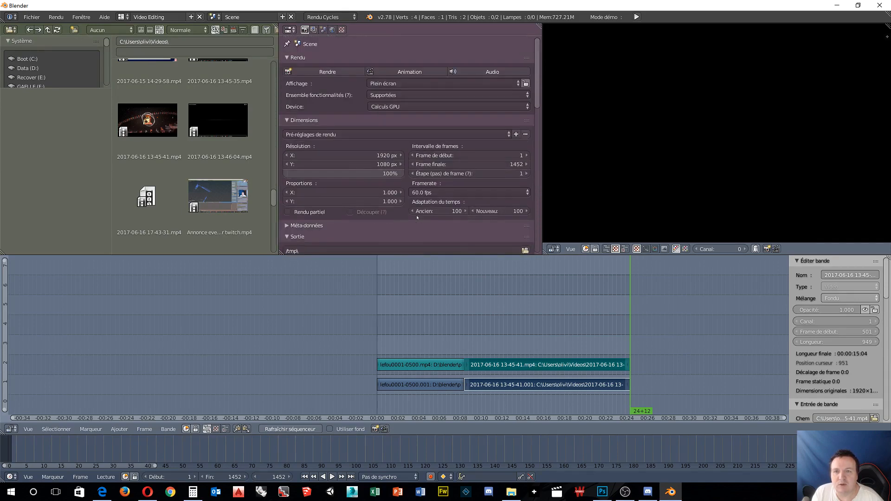
{"action": "scroll", "coordinate": [417, 216], "scroll_direction": "down", "scroll_amount": 3}
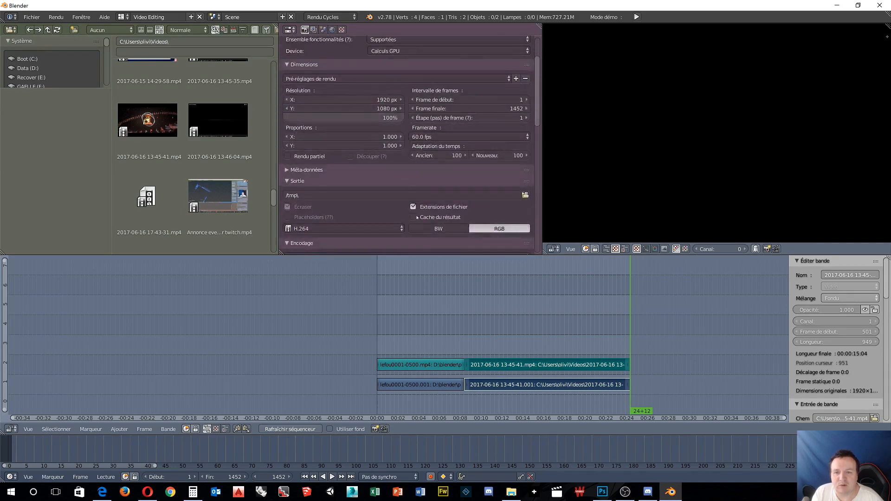
{"action": "scroll", "coordinate": [417, 216], "scroll_direction": "down", "scroll_amount": 1}
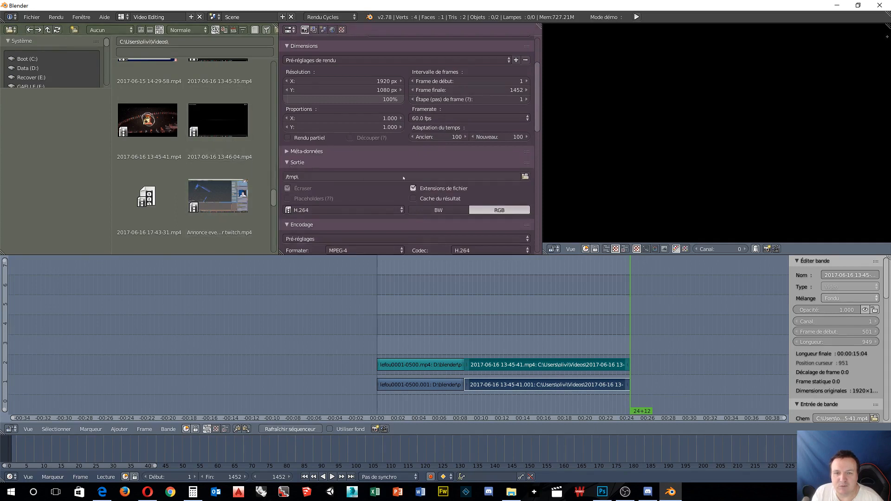
{"action": "left_click", "coordinate": [526, 177]}
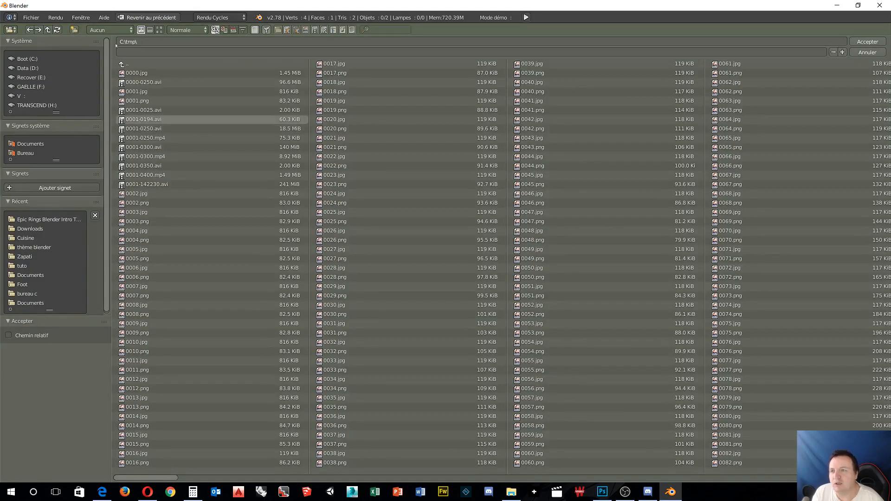
{"action": "left_click", "coordinate": [22, 68]}
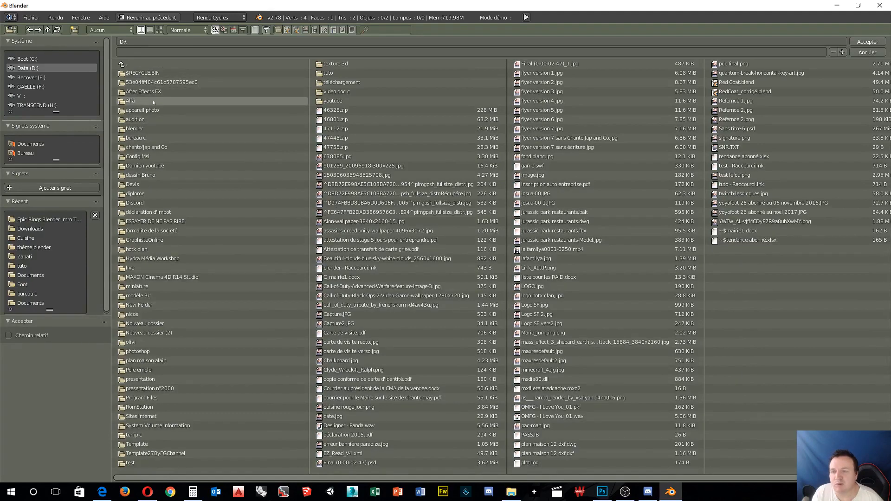
{"action": "left_click", "coordinate": [148, 129]}
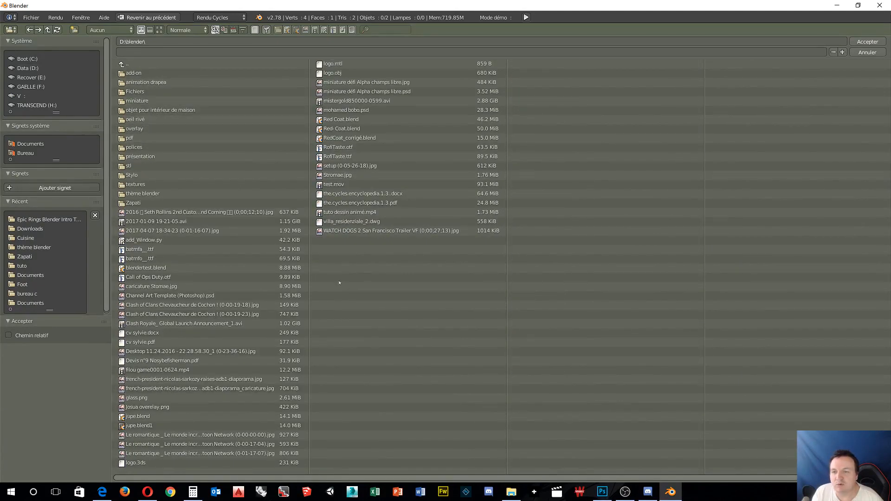
{"action": "left_click", "coordinate": [131, 157]}
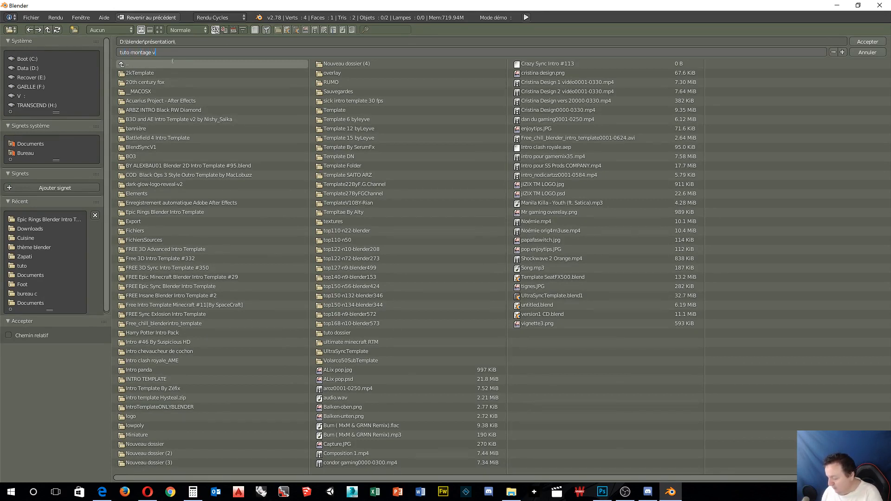
{"action": "type", "text": "o"}
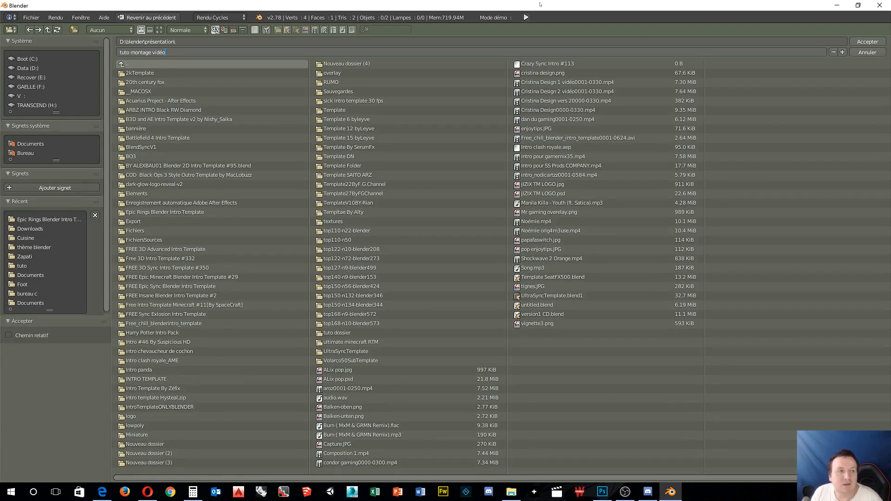
{"action": "left_click", "coordinate": [858, 41]}
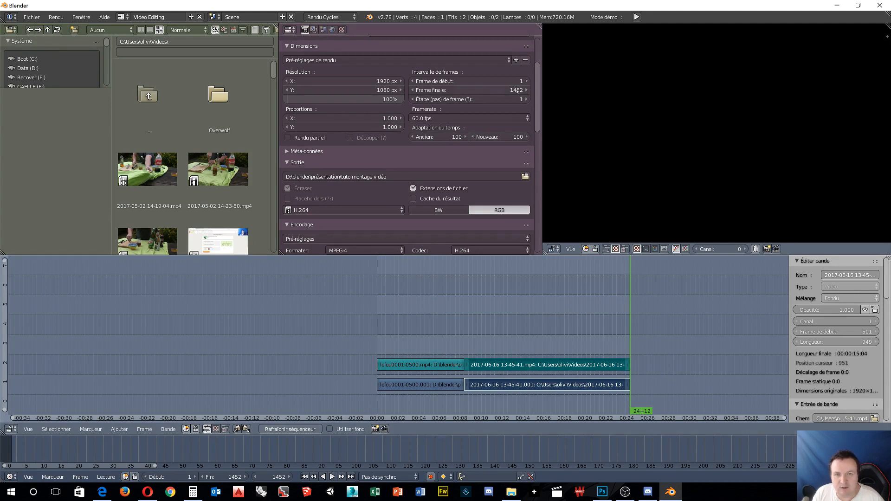
- Render the sequence as an animation and stop the render partway through the second clip
{"action": "scroll", "coordinate": [381, 188], "scroll_direction": "up", "scroll_amount": 4}
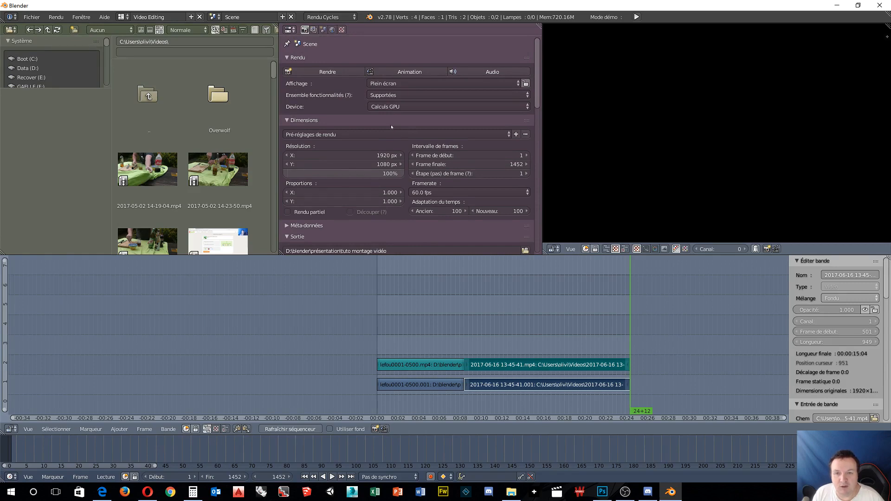
{"action": "scroll", "coordinate": [392, 127], "scroll_direction": "down", "scroll_amount": 10}
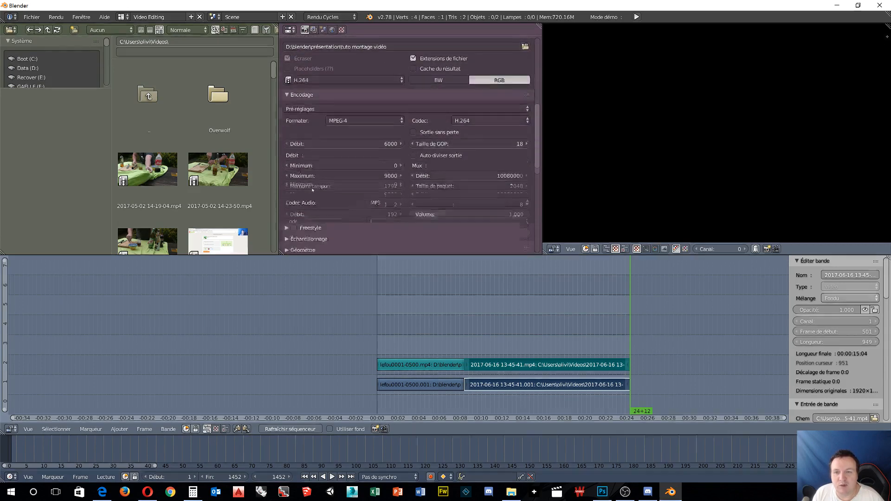
{"action": "scroll", "coordinate": [444, 206], "scroll_direction": "up", "scroll_amount": 10}
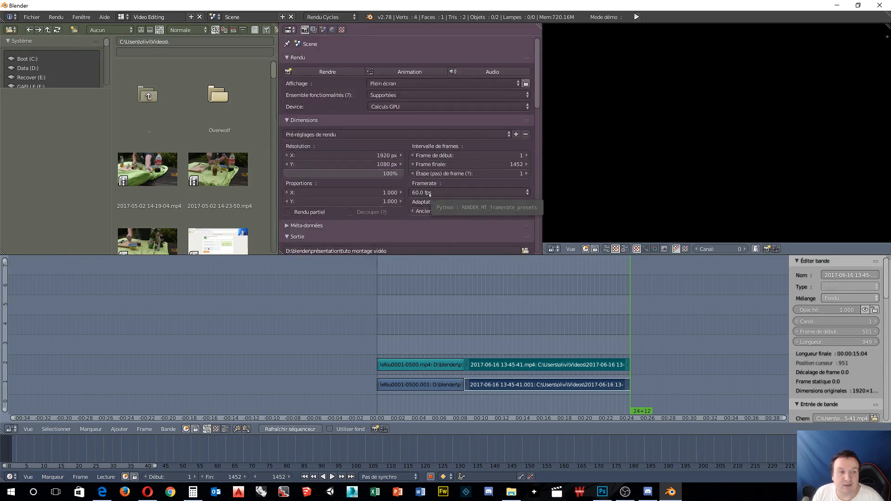
{"action": "left_click", "coordinate": [396, 72]}
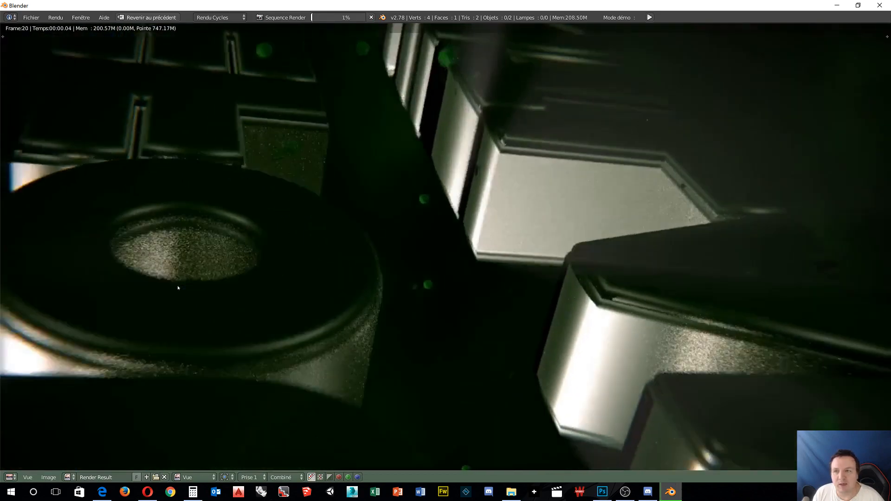
{"action": "scroll", "coordinate": [178, 288], "scroll_direction": "down", "scroll_amount": 3}
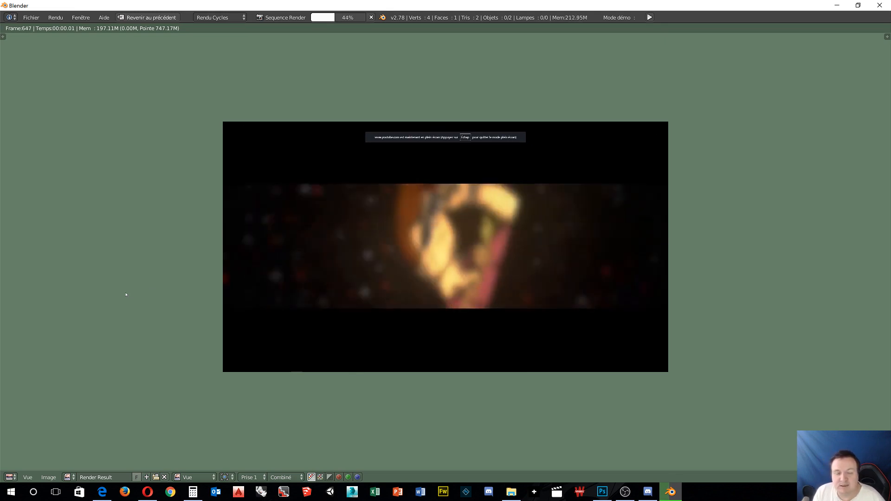
{"action": "left_click", "coordinate": [371, 17]}
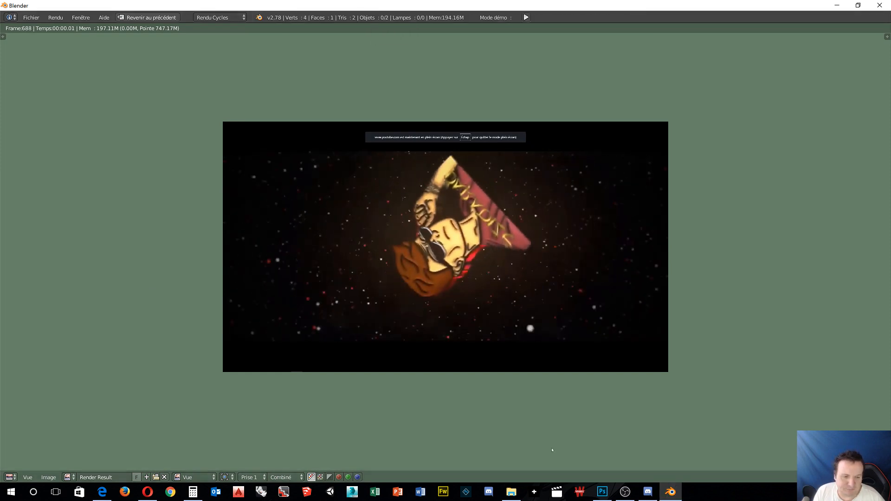
- Switch to File Explorer and open the output folder D:\blender\présentation
{"action": "left_click", "coordinate": [511, 492]}
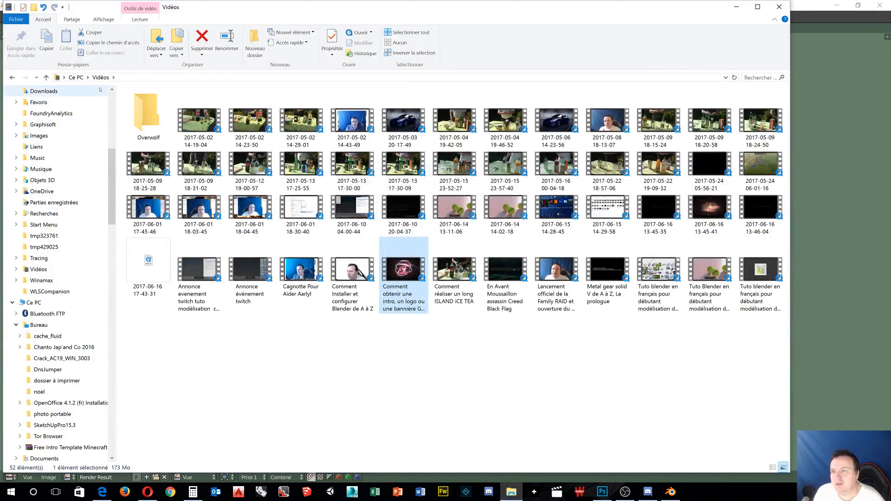
{"action": "left_click", "coordinate": [87, 77]}
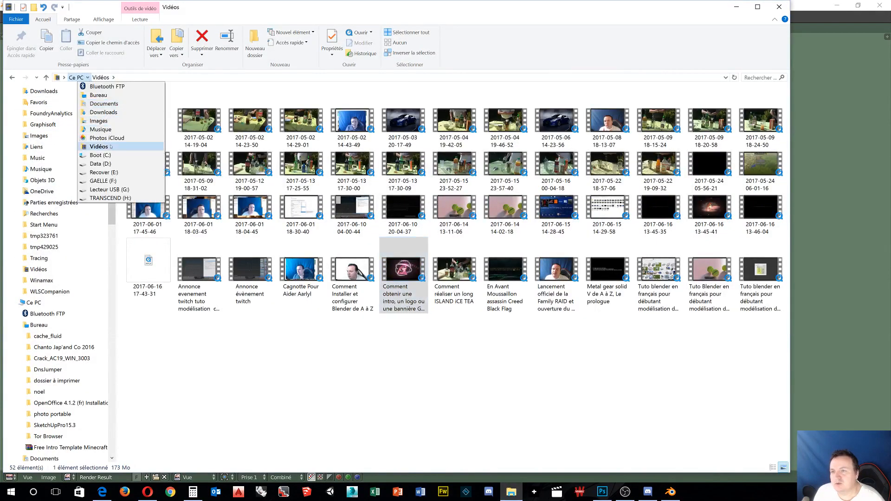
{"action": "left_click", "coordinate": [111, 168]}
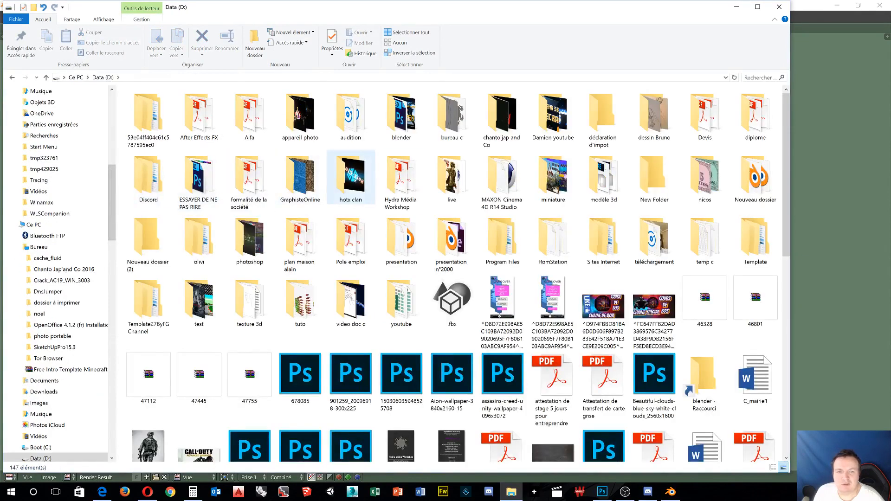
{"action": "double_click", "coordinate": [401, 129]}
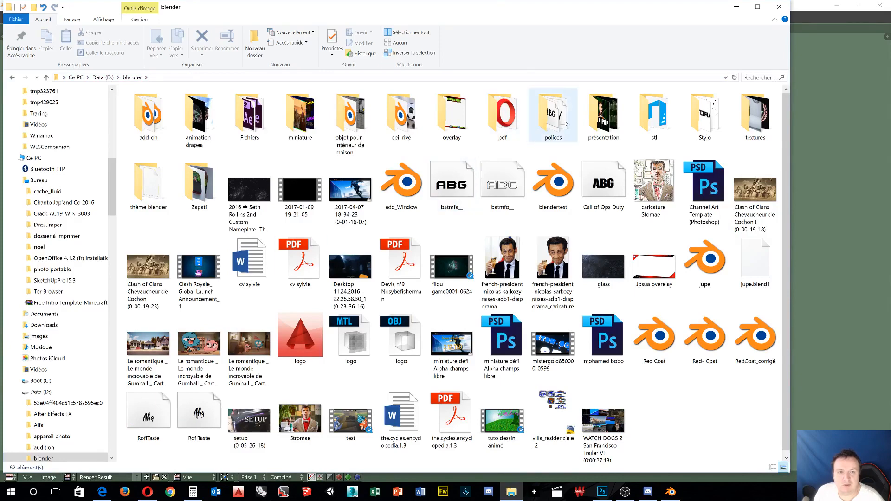
{"action": "double_click", "coordinate": [602, 116]}
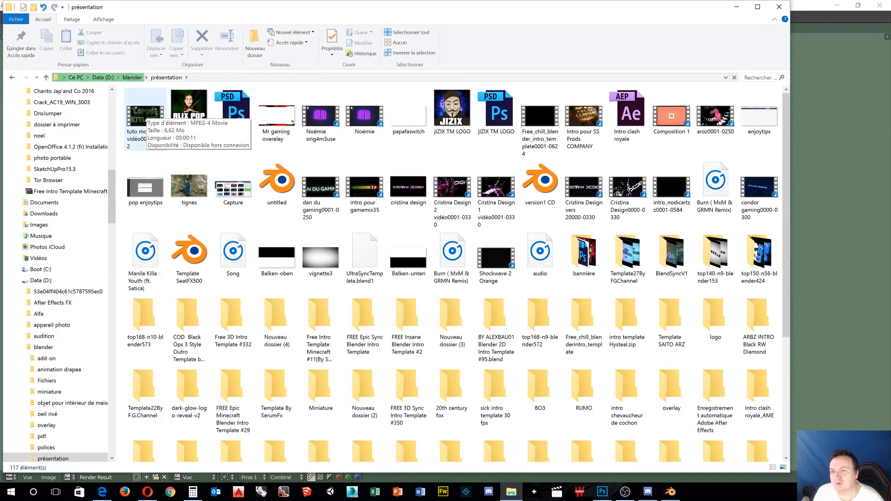
- Play the rendered file "tuto montage vidéo0001-1452" in VLC media player, and close the player at the end
{"action": "left_click", "coordinate": [143, 119]}
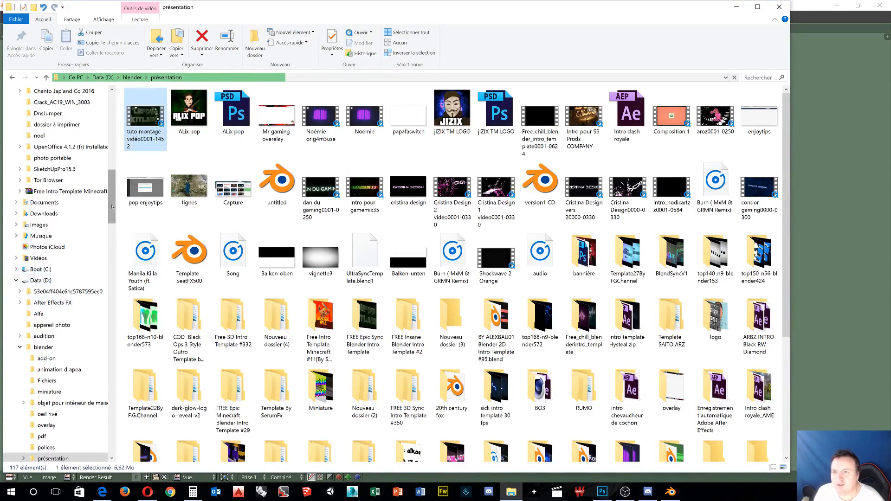
{"action": "right_click", "coordinate": [144, 118]}
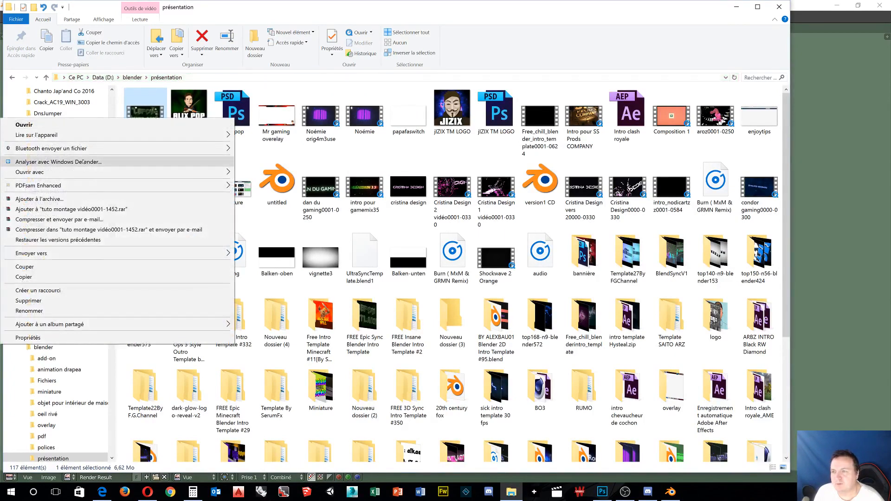
{"action": "mouse_move", "coordinate": [139, 173]}
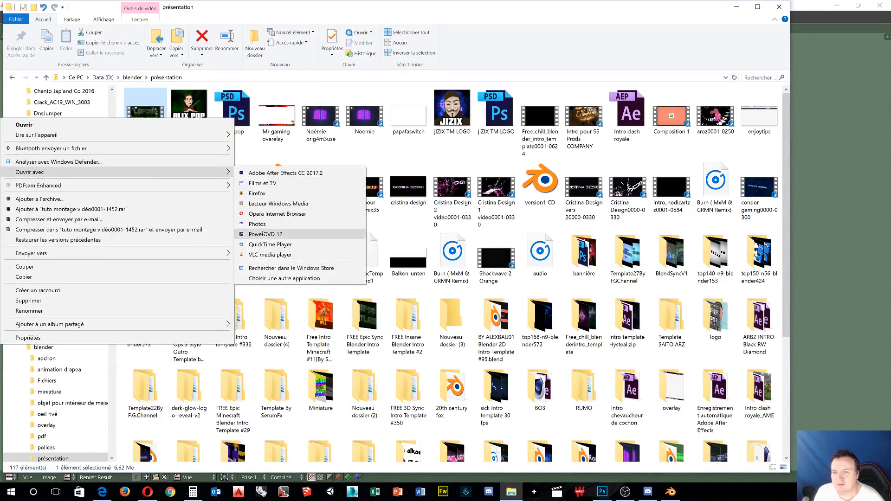
{"action": "left_click", "coordinate": [268, 255]}
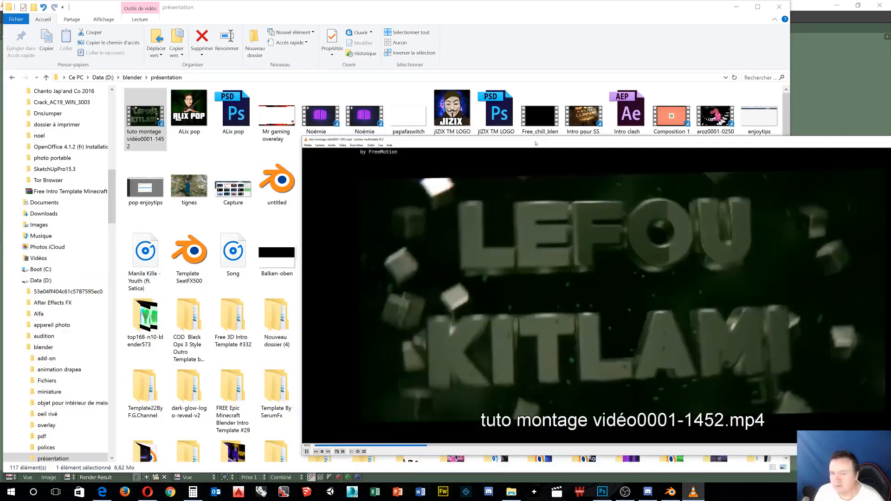
{"action": "left_click_drag", "start_coordinate": [535, 142], "coordinate": [323, 37]}
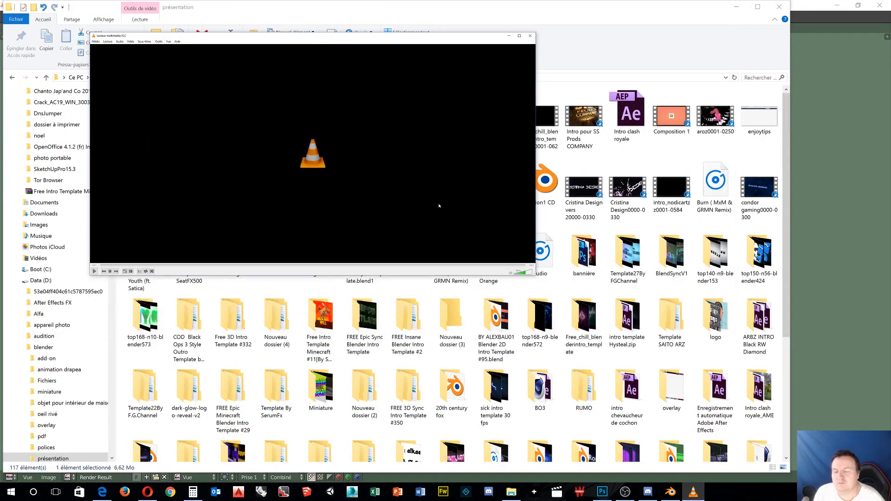
{"action": "left_click", "coordinate": [531, 35]}
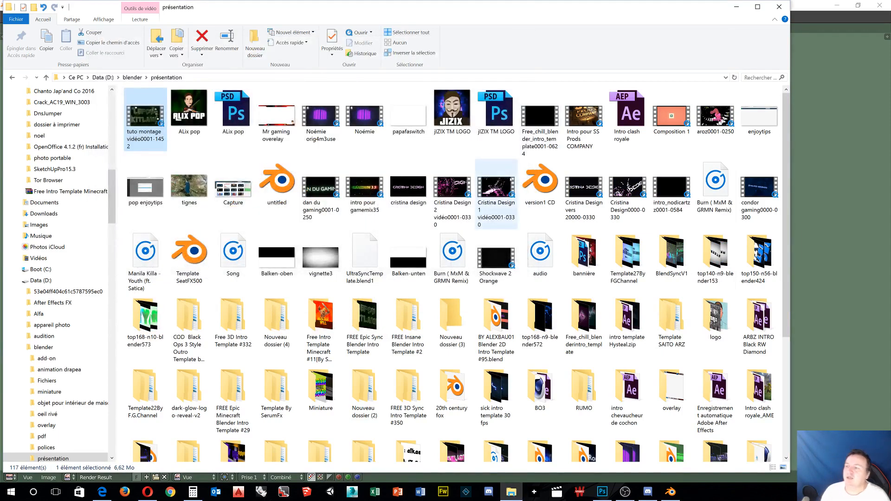